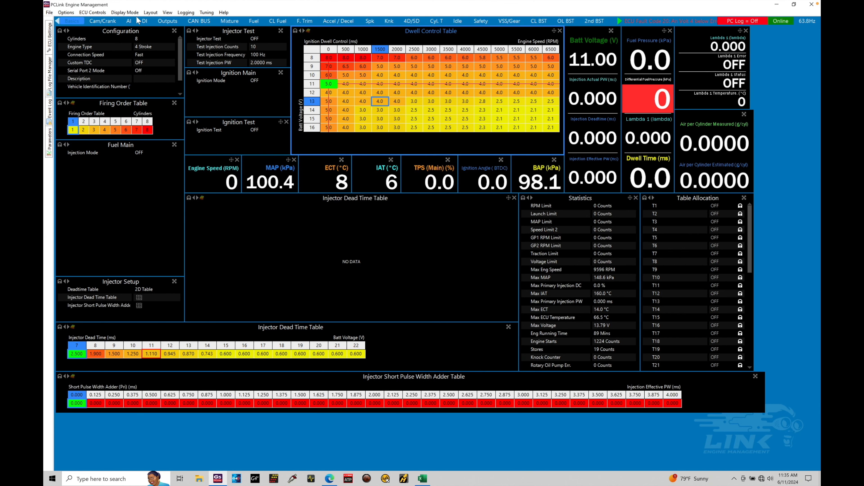
Step: On the analog inputs page, set the Lambda 1 sensor control to An Volt 3
left_click(130, 20)
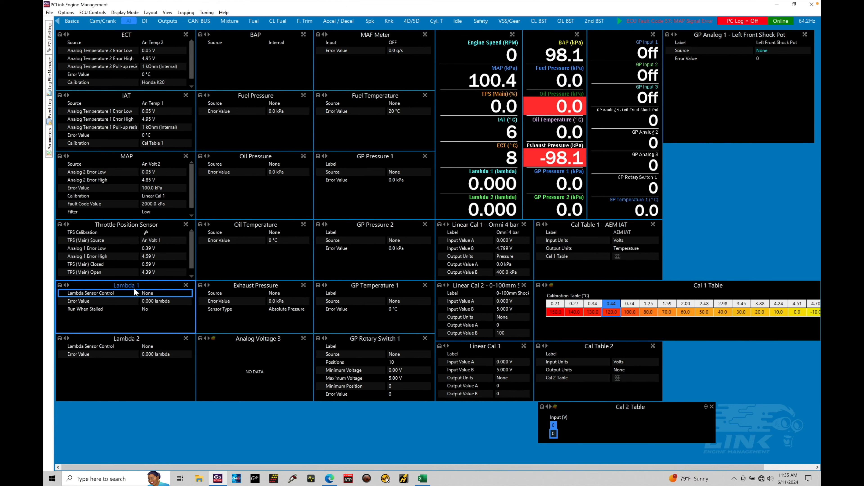
left_click(129, 335)
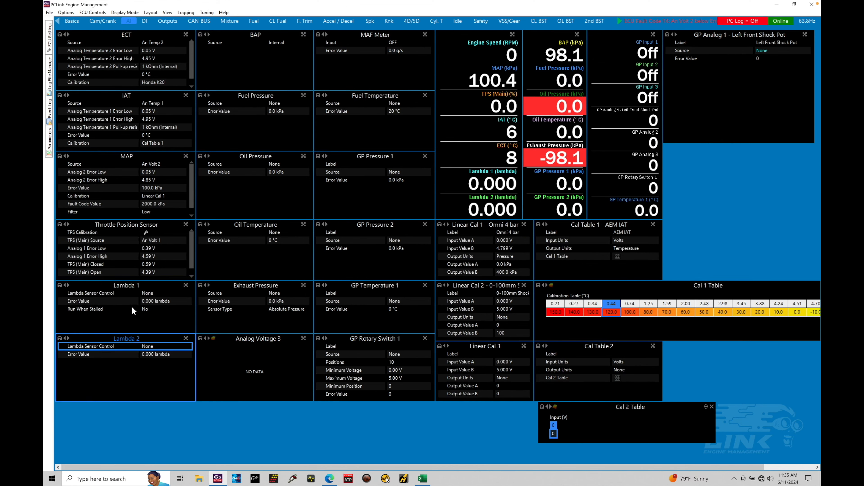
left_click(134, 283)
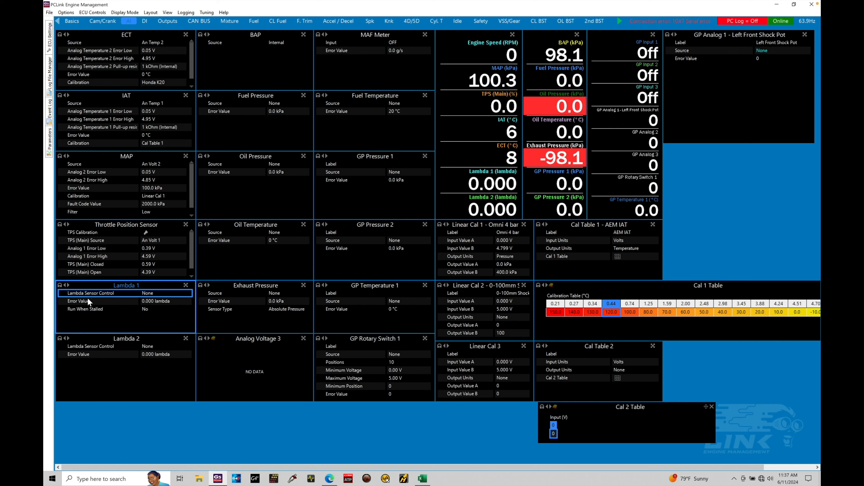
double_click(148, 292)
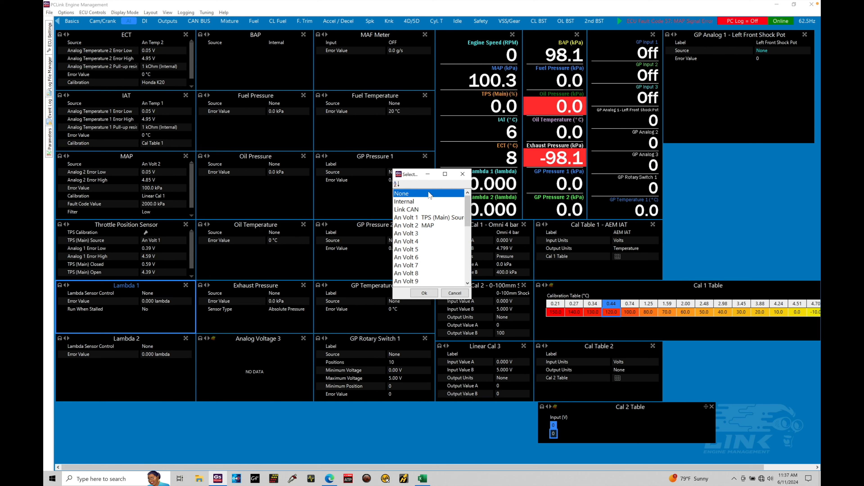
left_click(423, 203)
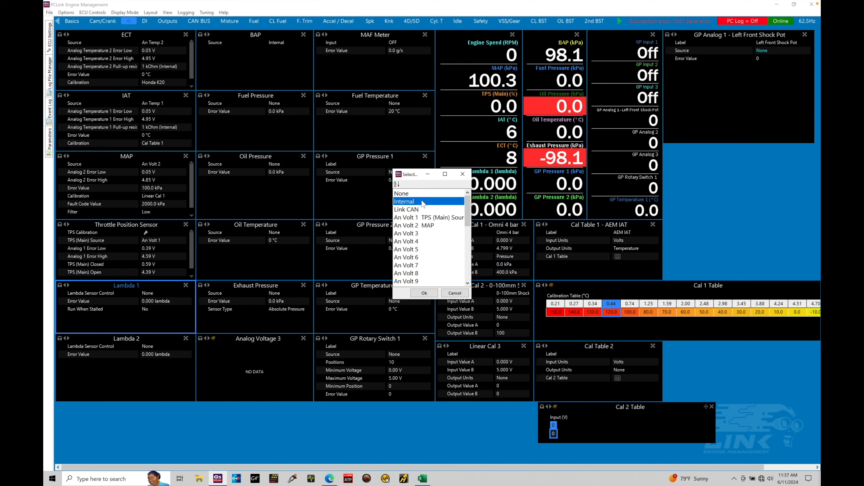
left_click(420, 211)
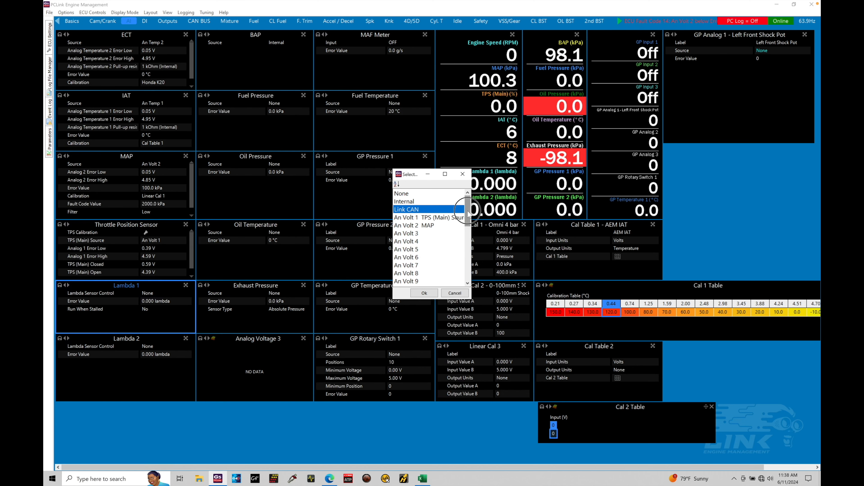
left_click_drag(468, 214, 469, 240)
left_click_drag(467, 260, 466, 271)
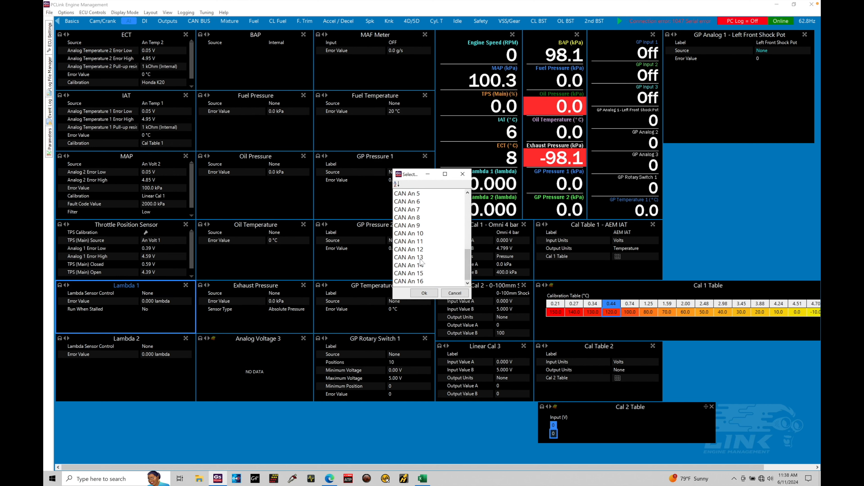
left_click_drag(467, 259, 472, 211)
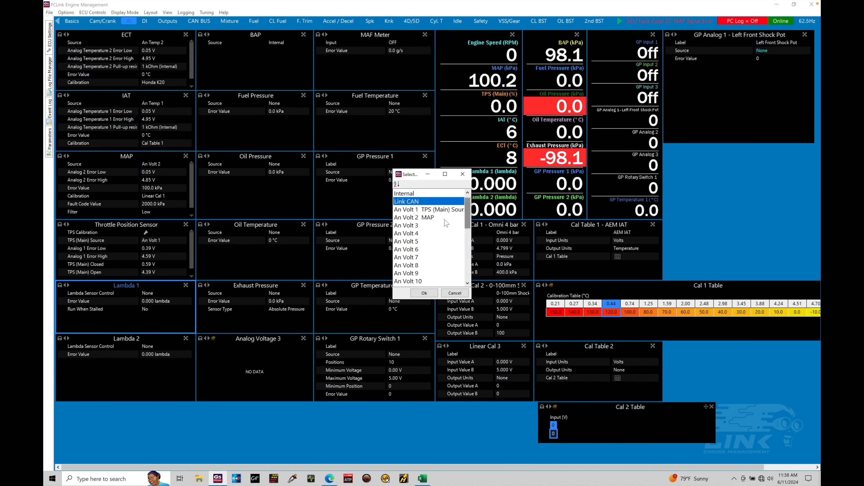
left_click(410, 227)
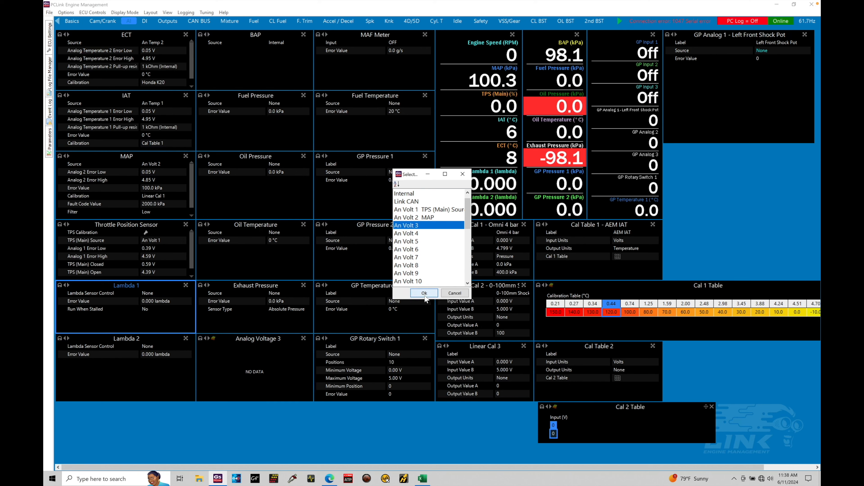
left_click(424, 295)
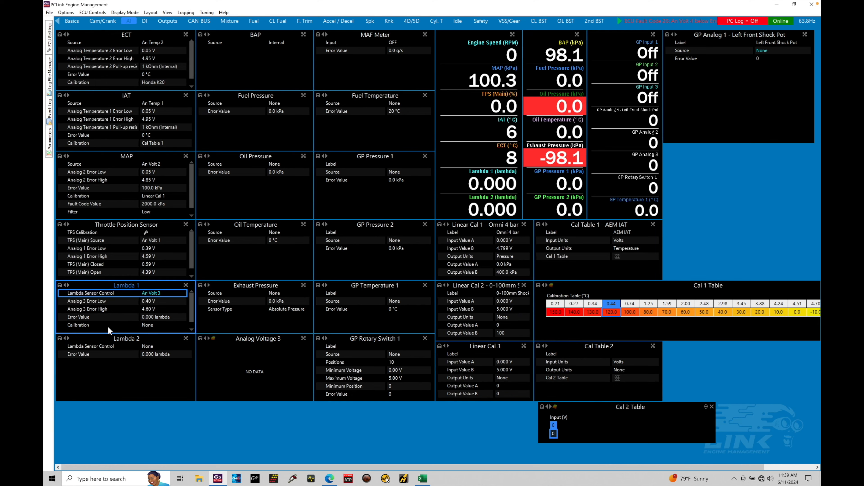
Step: Open the calibration choices for Lambda 1 and review the available wideband presets, cal tables and linear cals
left_click(192, 307)
left_click_drag(192, 307, 192, 313)
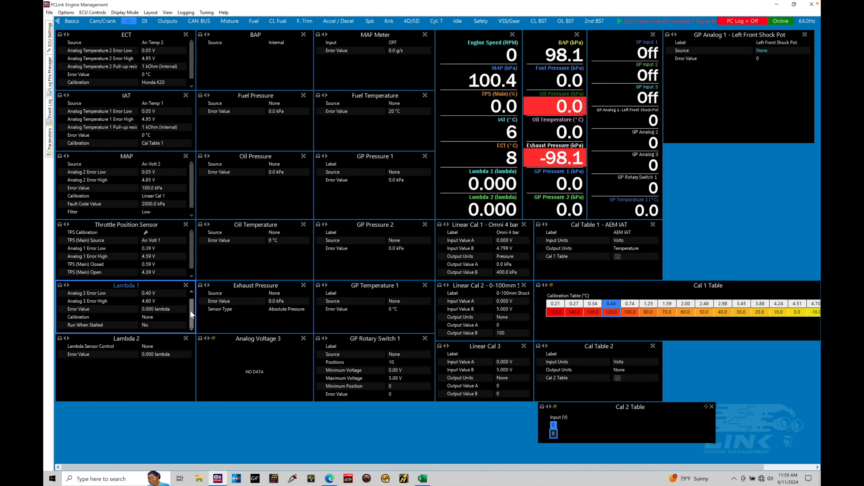
mouse_move(191, 311)
left_mouse_down()
mouse_move(192, 301)
mouse_move(181, 316)
left_mouse_up()
double_click(160, 319)
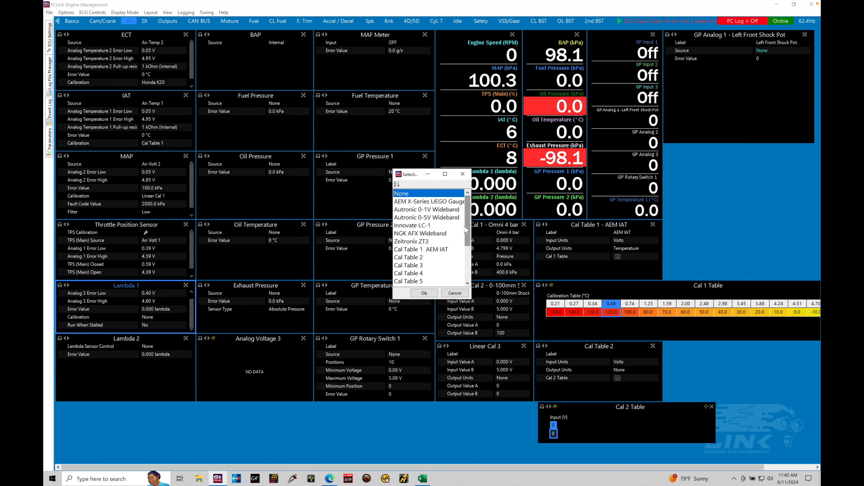
left_click_drag(466, 230, 468, 254)
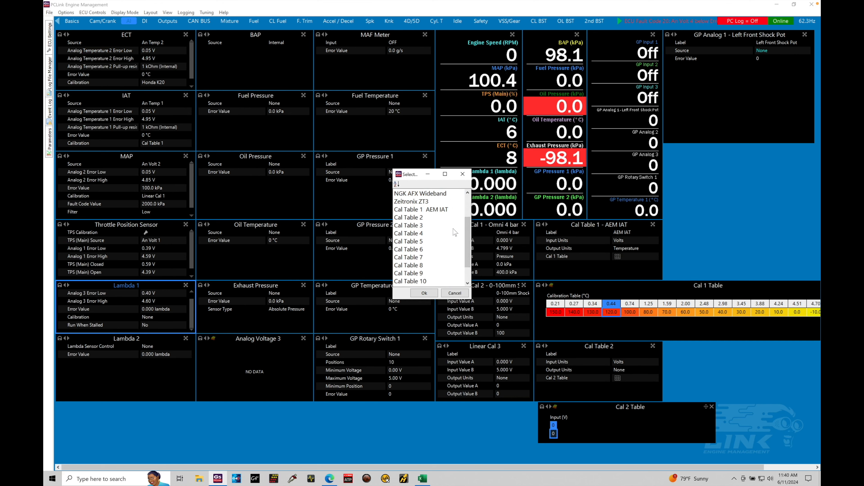
scroll(466, 241, "down", 1)
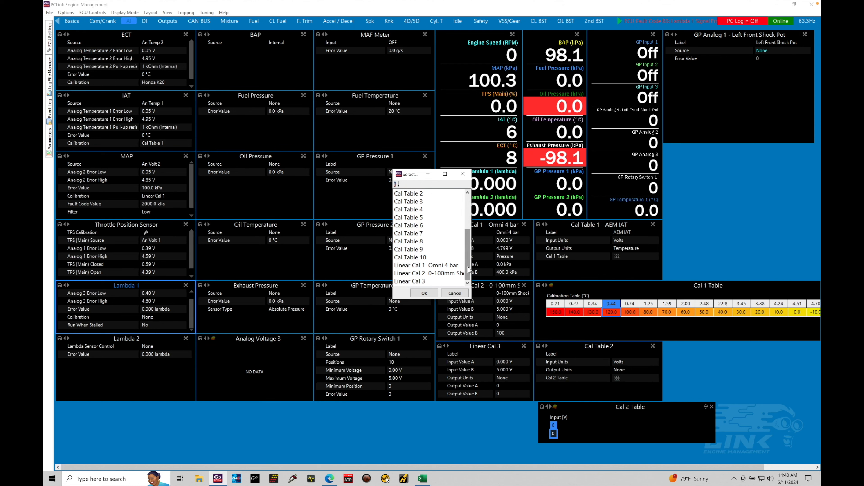
left_click_drag(467, 269, 470, 234)
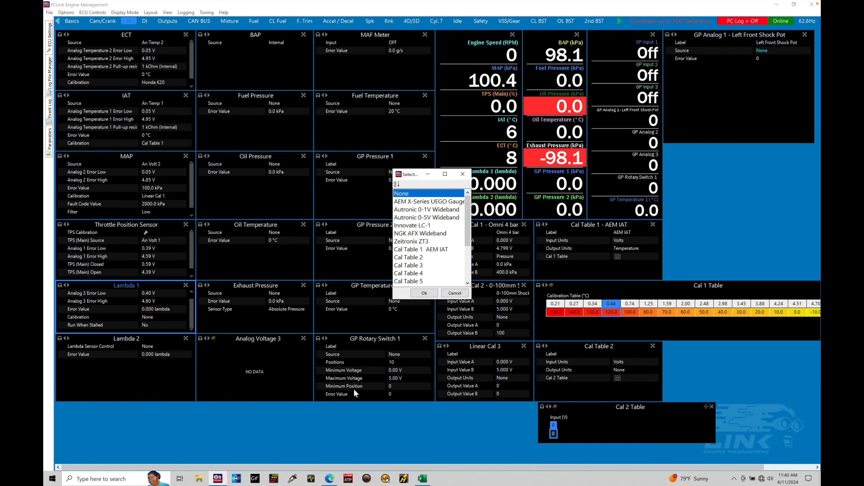
Step: Switch to the browser and look up the O2 voltage-to-AFR table in the AEM 30-4100 UEGO gauge instructions
left_click(330, 477)
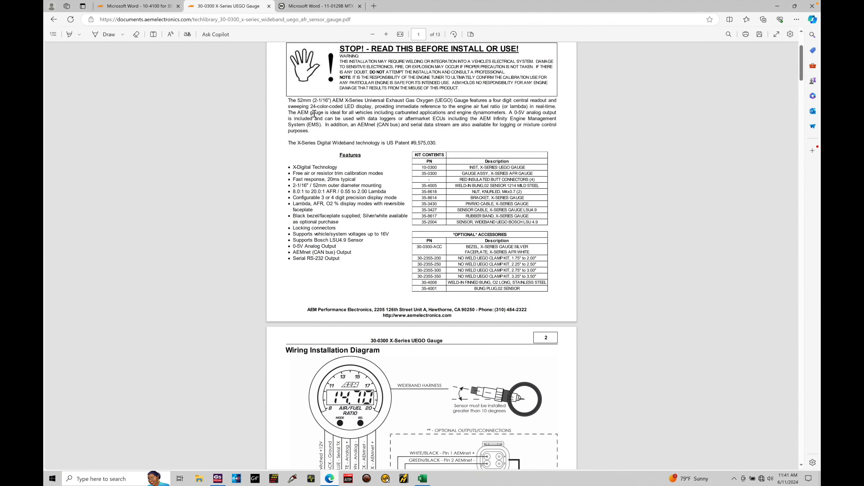
left_click(150, 7)
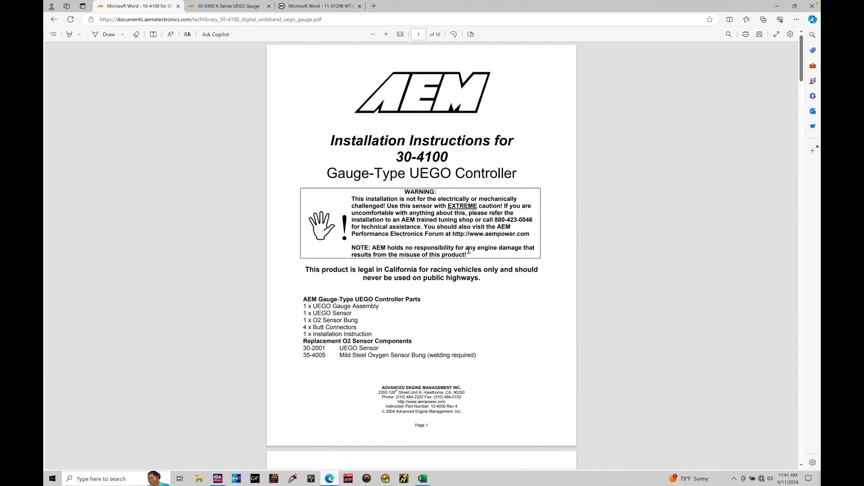
scroll(469, 250, "down", 10)
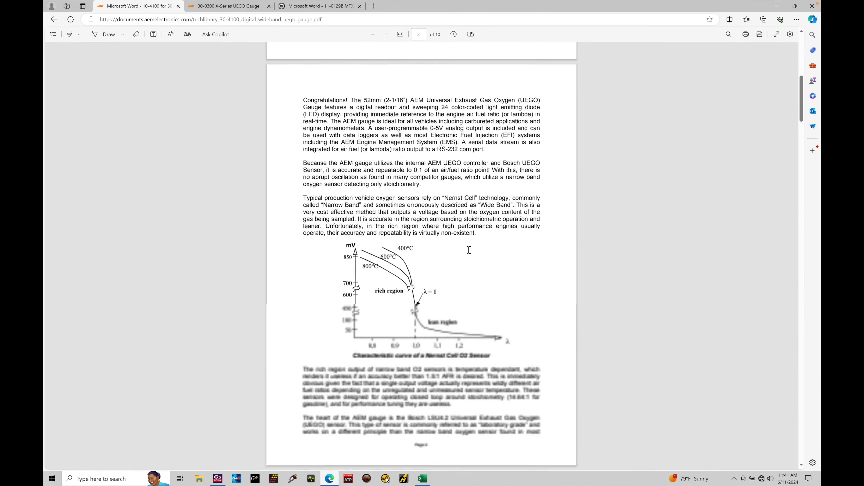
scroll(468, 249, "down", 10)
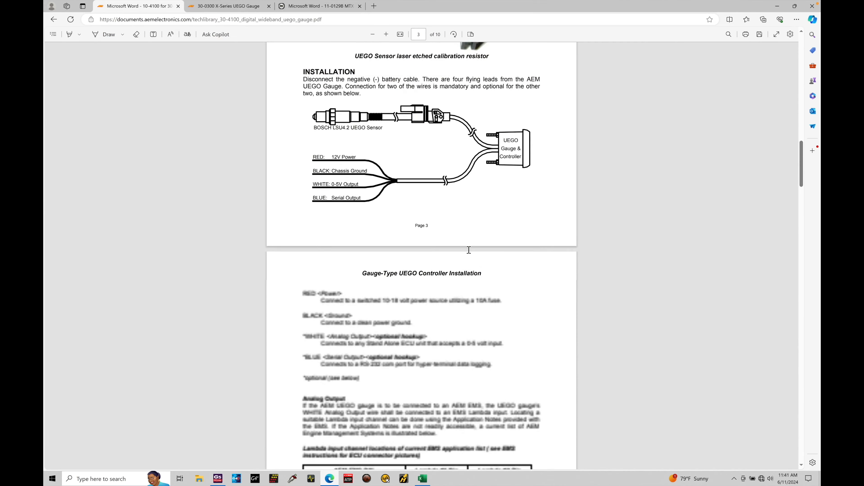
scroll(469, 249, "up", 1)
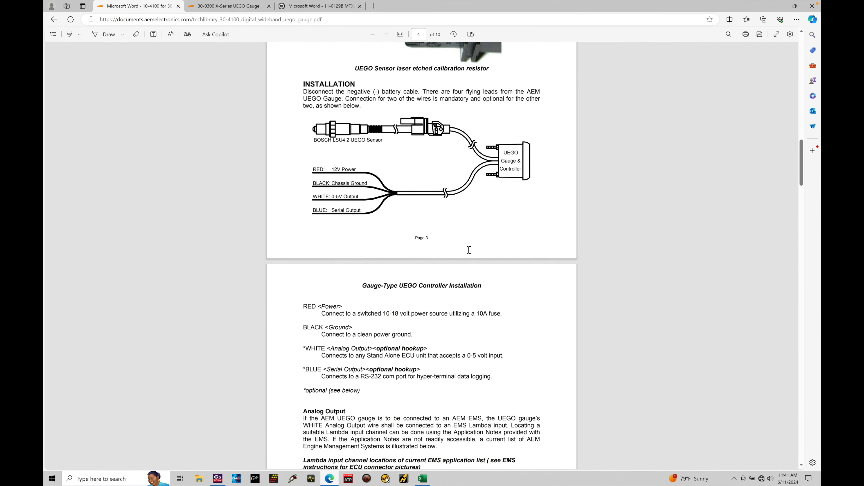
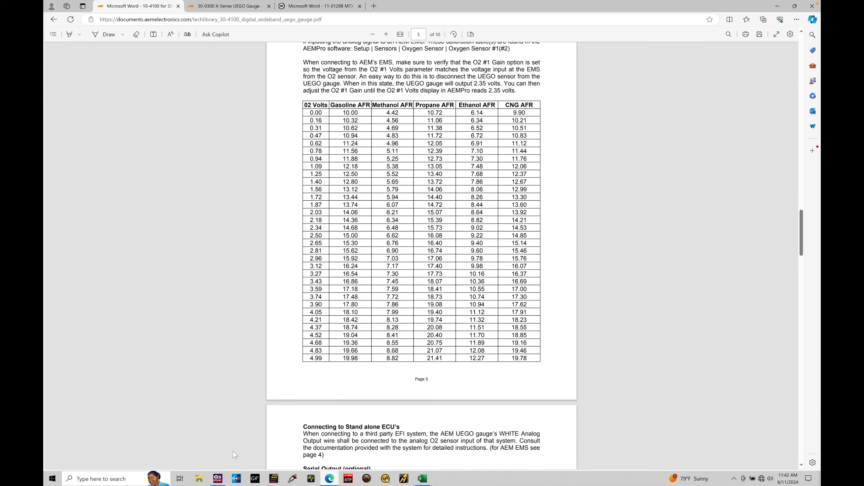
Step: Switch back to PCLink and set the Lambda 1 calibration to Linear Cal 3, checking the AEM voltage table in the browser
left_click(221, 477)
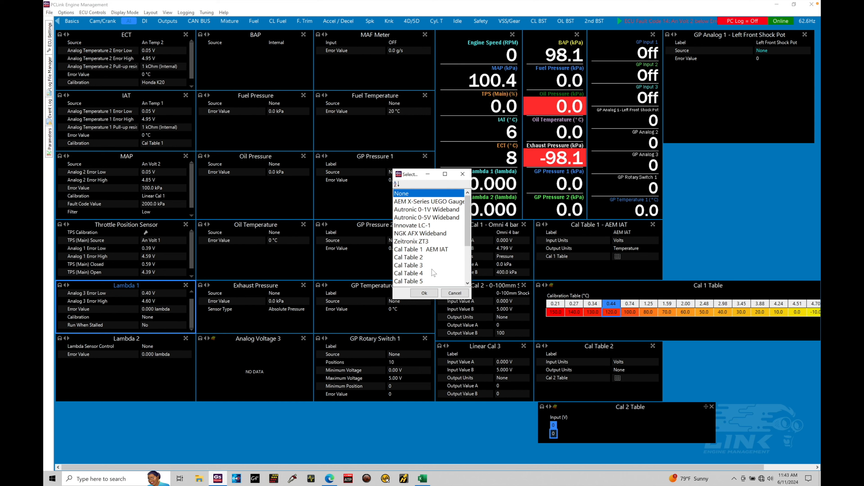
left_click_drag(468, 233, 469, 267)
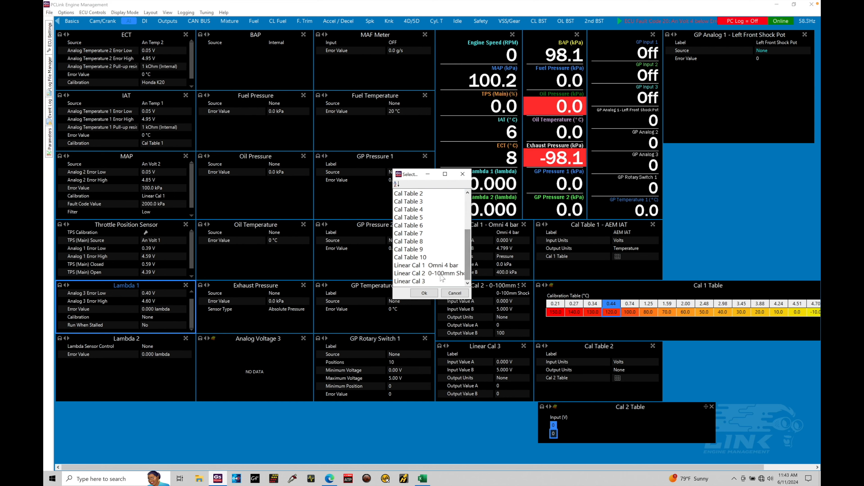
left_click(423, 282)
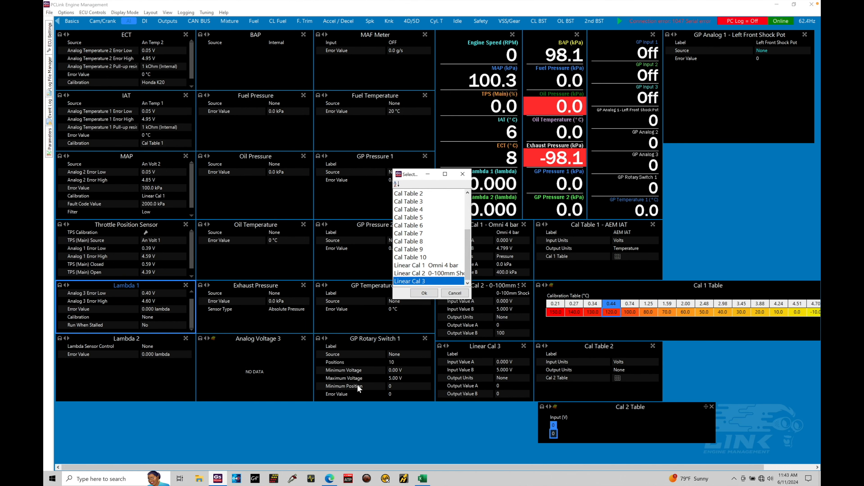
left_click(329, 478)
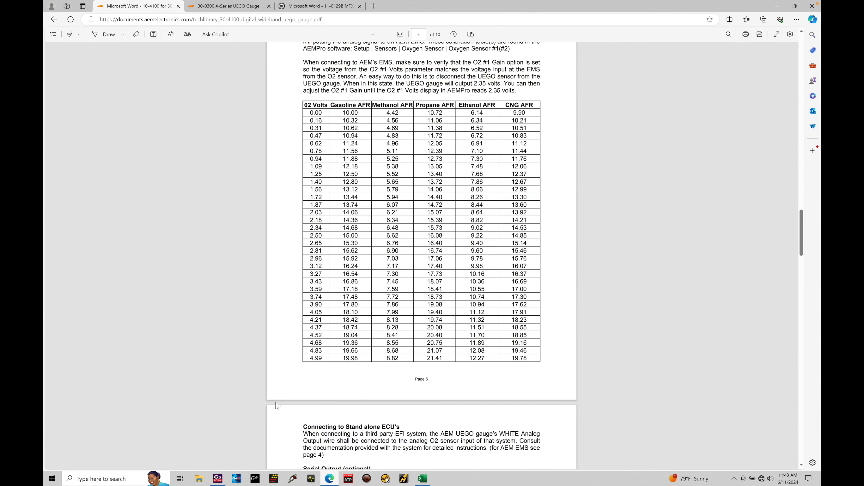
left_click(218, 478)
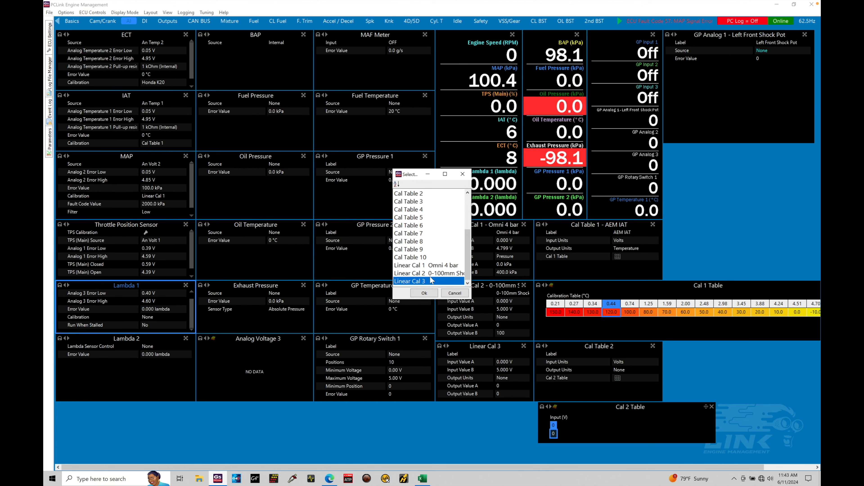
left_click(428, 294)
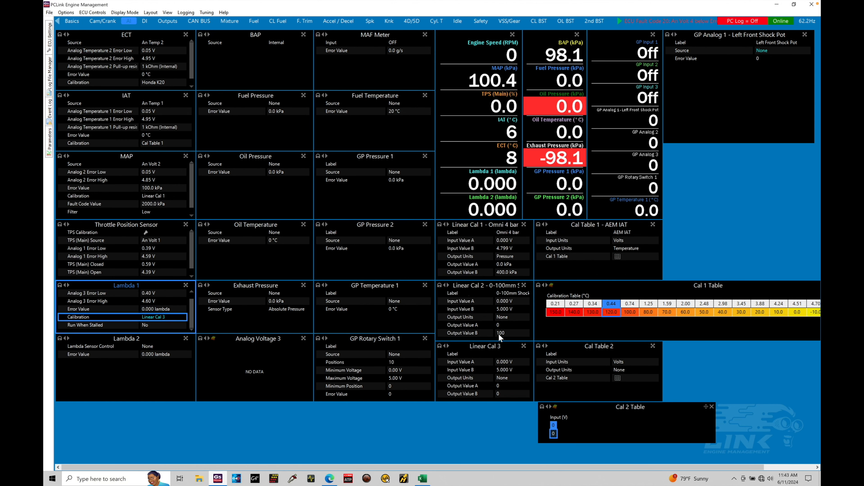
Step: Label Linear Cal 3 as AEM UEGO and set its output units to Lambda
double_click(490, 356)
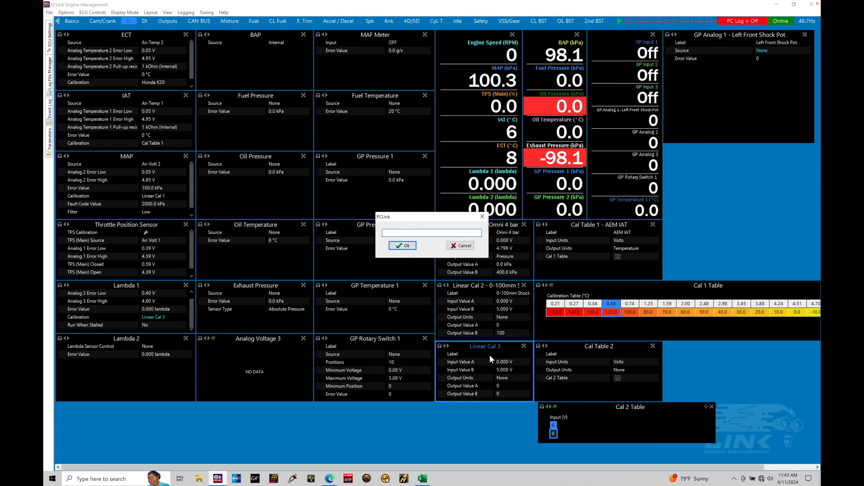
type("AEM UEGO")
key("Return")
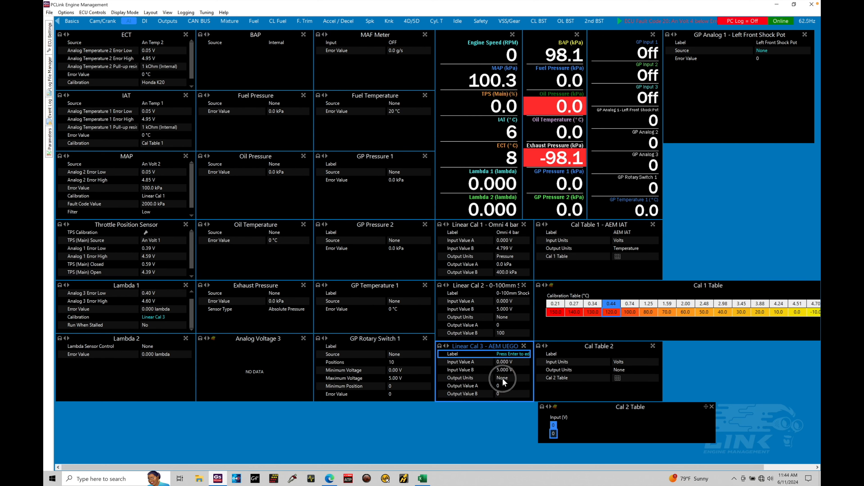
double_click(502, 379)
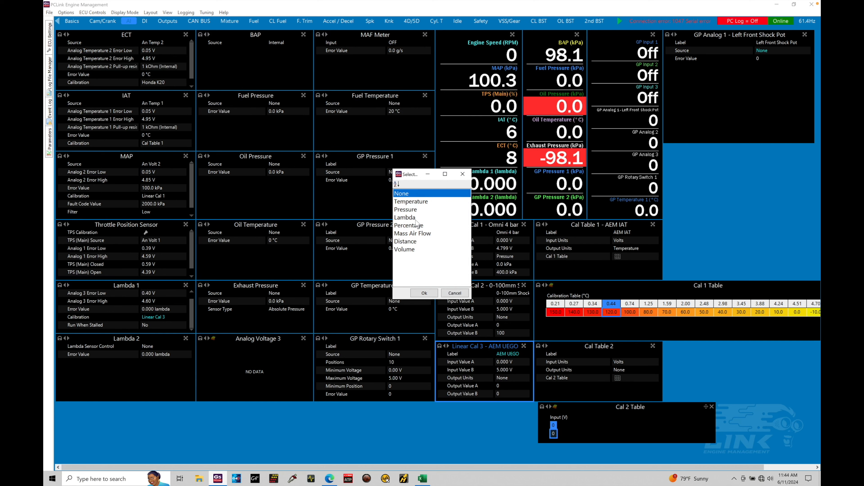
left_click(415, 220)
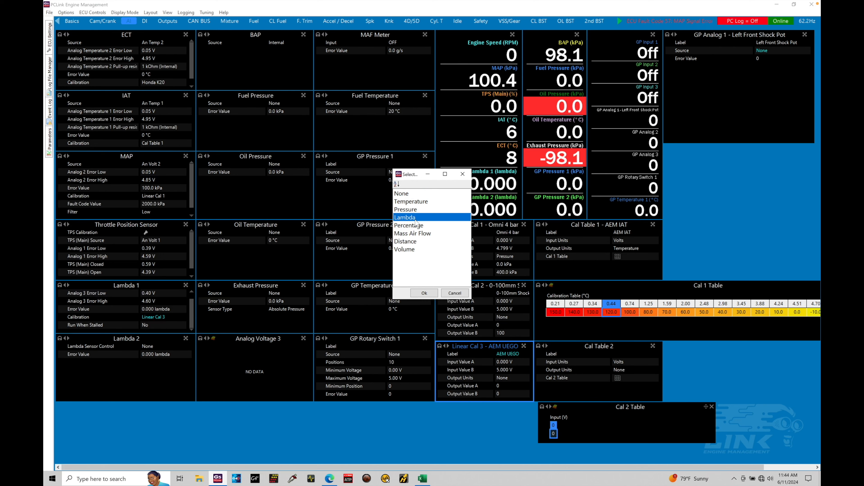
left_click(423, 293)
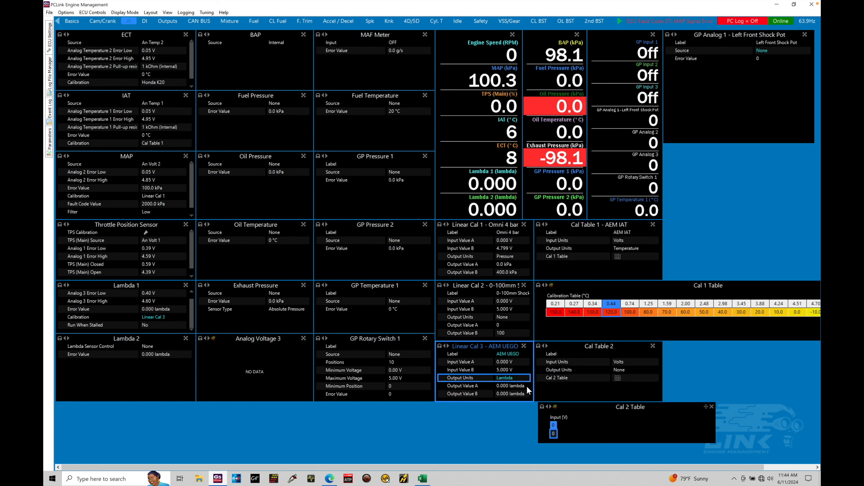
Step: Check the AEM voltage table in the browser, return to PCLink and switch the display units to Imperial so lambda reads as AFR
left_click(329, 478)
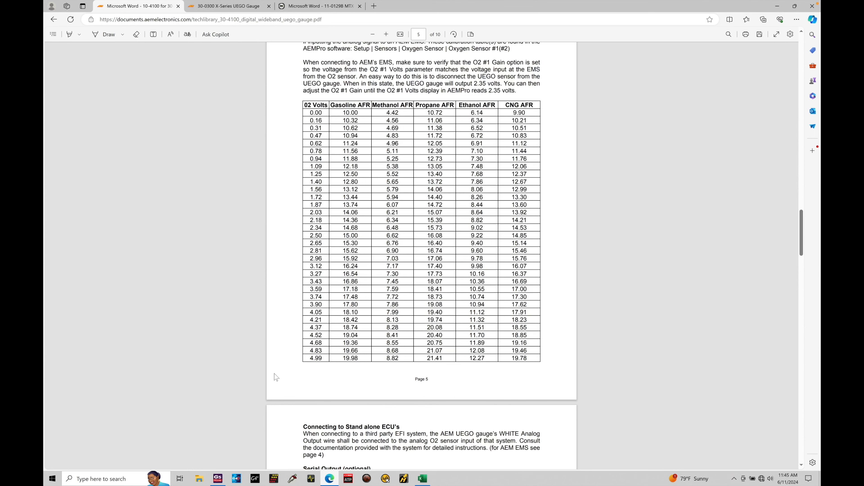
left_click(218, 480)
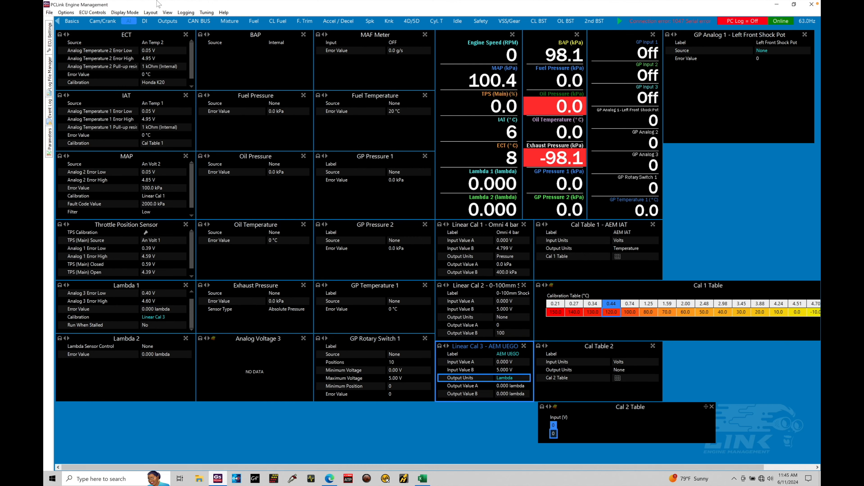
left_click(72, 13)
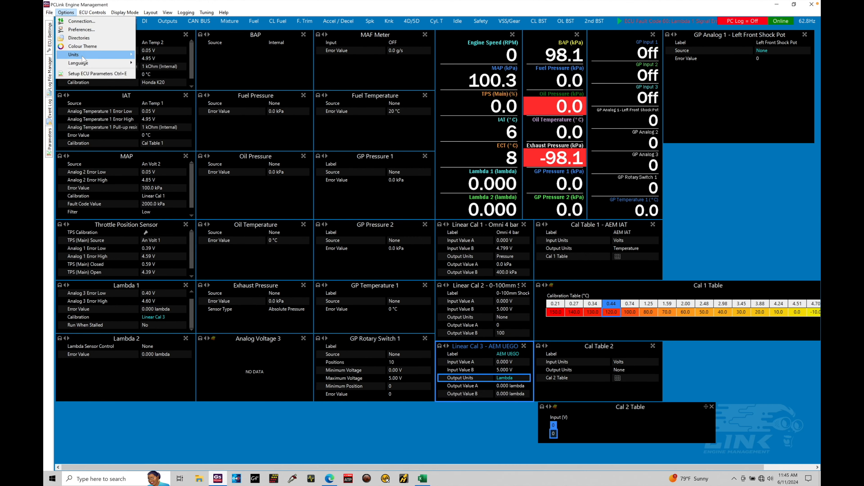
mouse_move(107, 55)
left_click(153, 71)
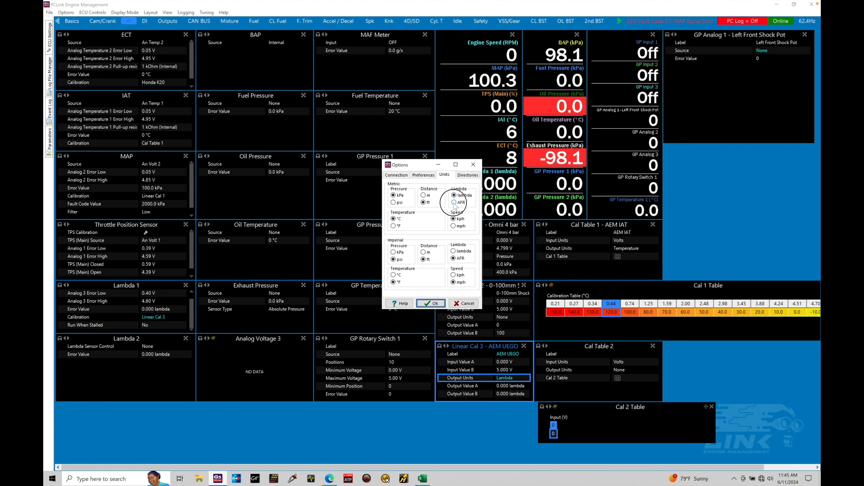
left_click(432, 303)
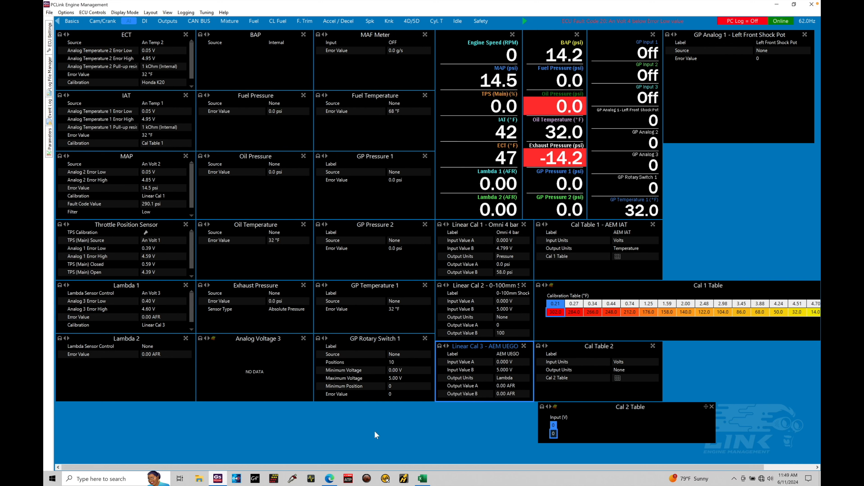
Step: Following the gasoline column of the AEM table in the browser, set Linear Cal 3's Output Value A to 10 AFR and Output Value B to 20 AFR
left_click(329, 479)
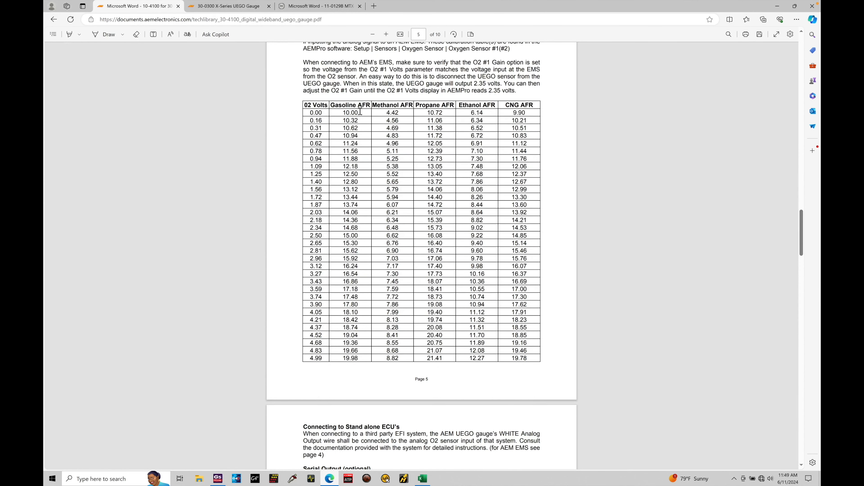
left_click(218, 479)
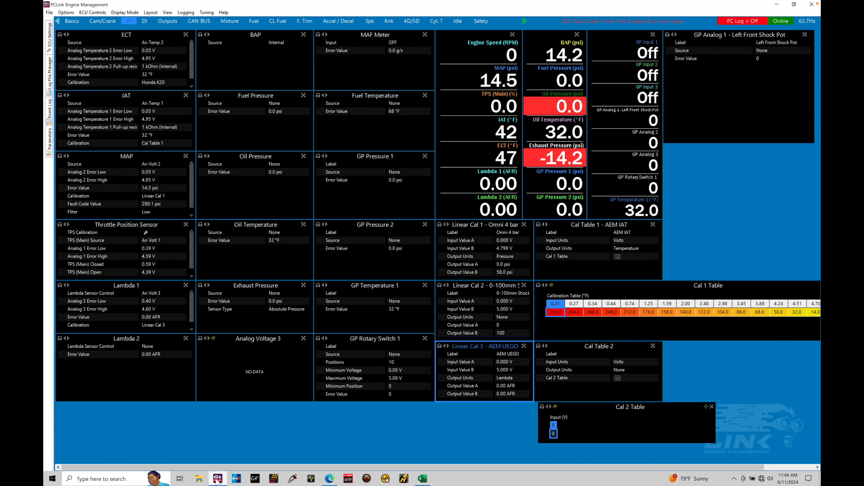
double_click(514, 362)
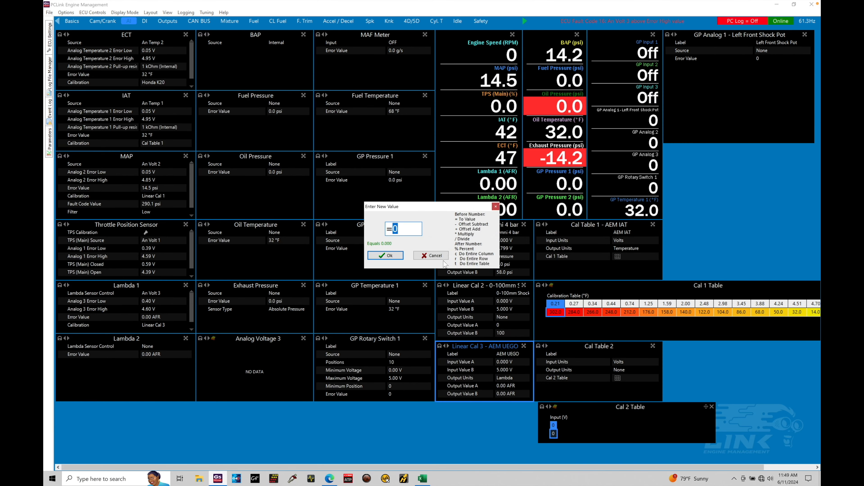
left_click(444, 261)
double_click(516, 384)
type("10")
key("Return")
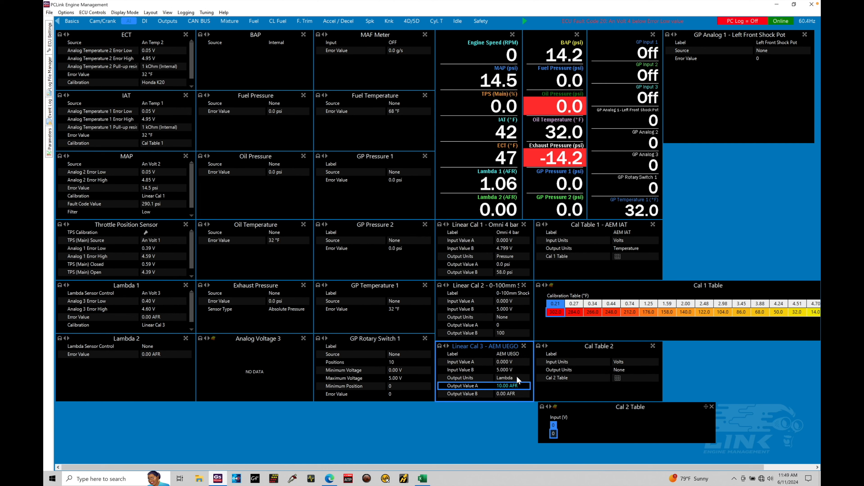
left_click(518, 395)
double_click(518, 395)
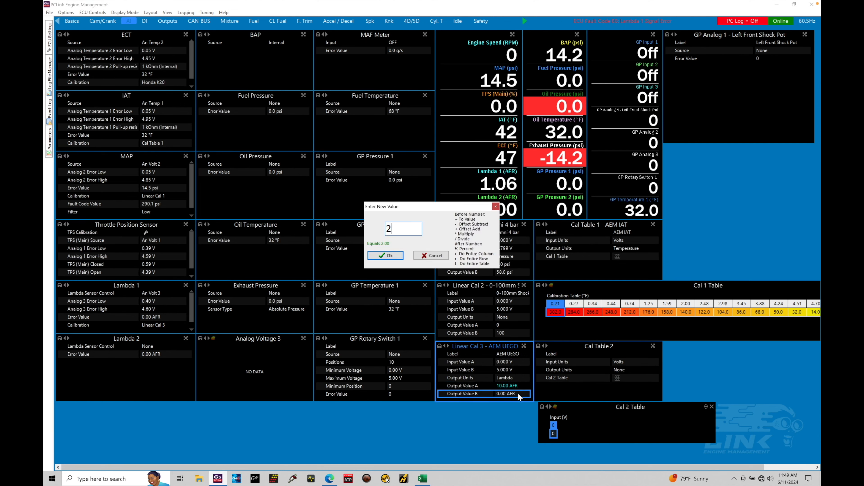
type("20")
key("Return")
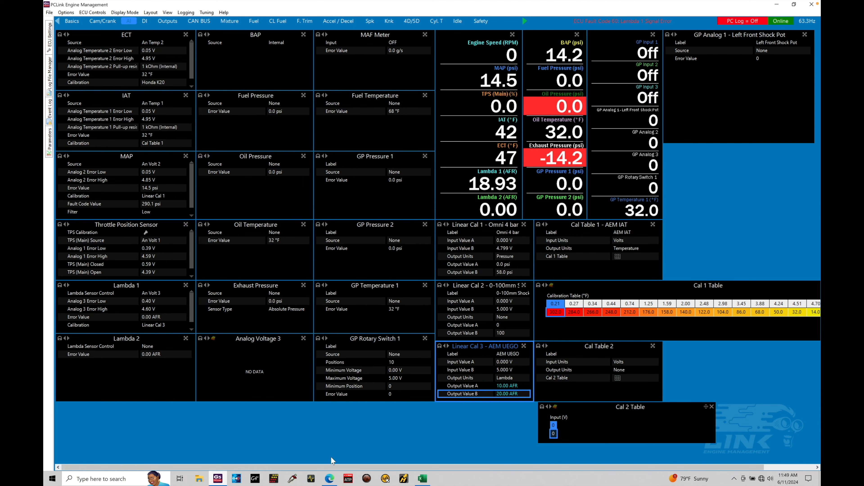
Step: Compare the Linear Cal 3 values with the AEM table in the browser, return to PCLink and store the calibration to the ECU
left_click(329, 478)
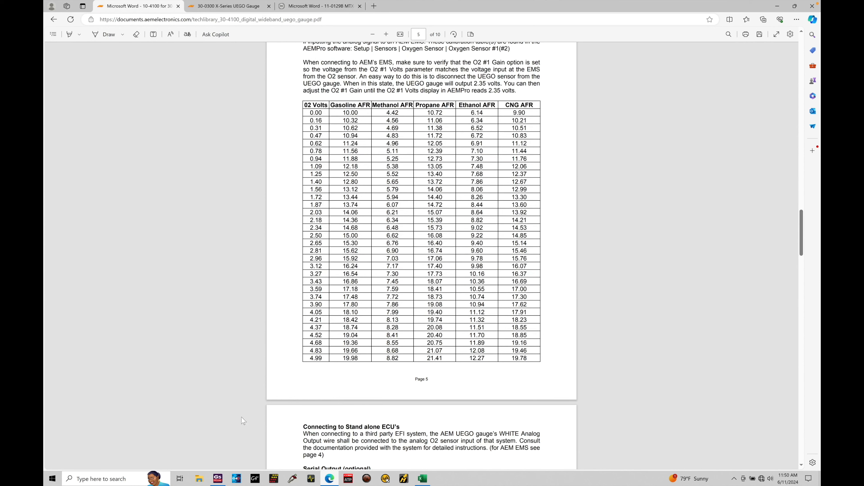
left_click(219, 479)
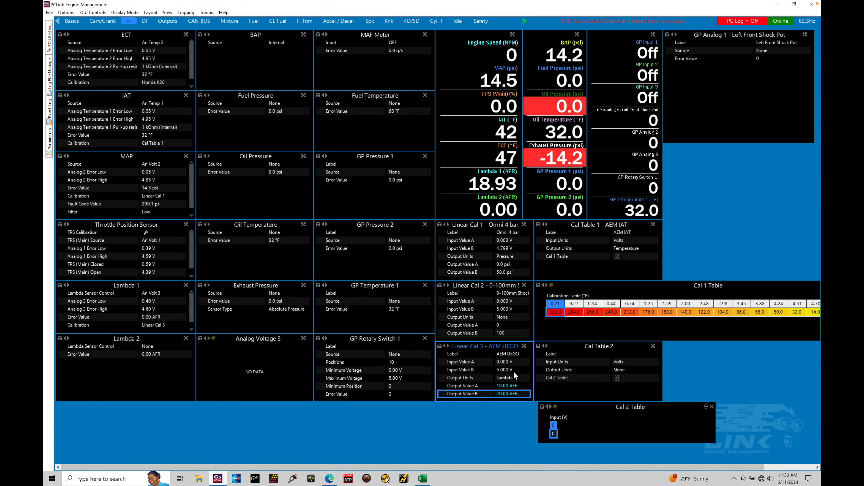
key("F4")
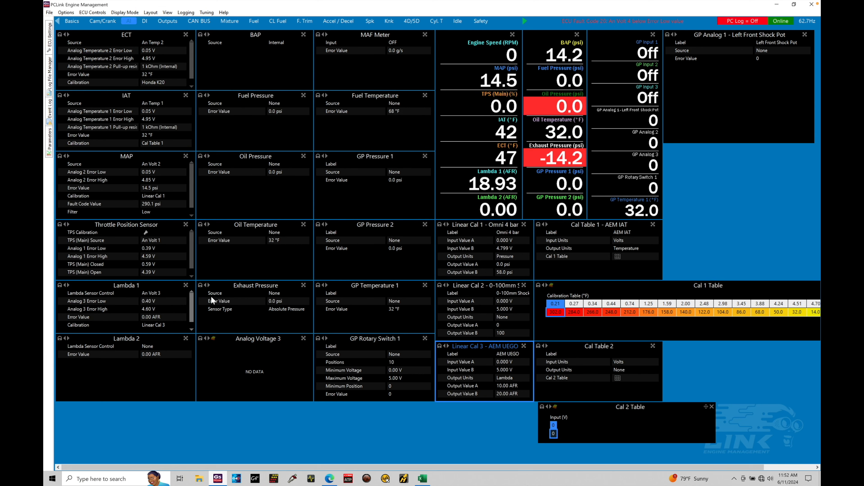
Step: Set Lambda 1's Analog 3 Error Low to 0 V, Error High to 5 V and Error Value to 14.7 AFR, and save the changes
left_click(158, 301)
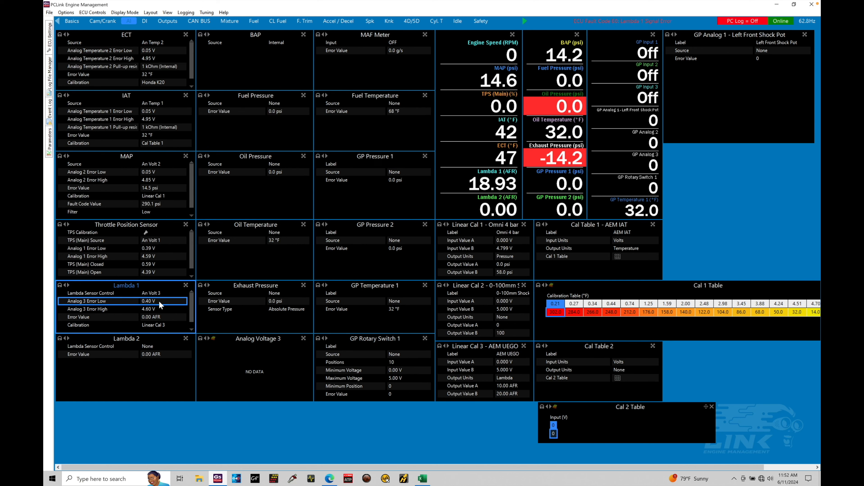
left_click(161, 309)
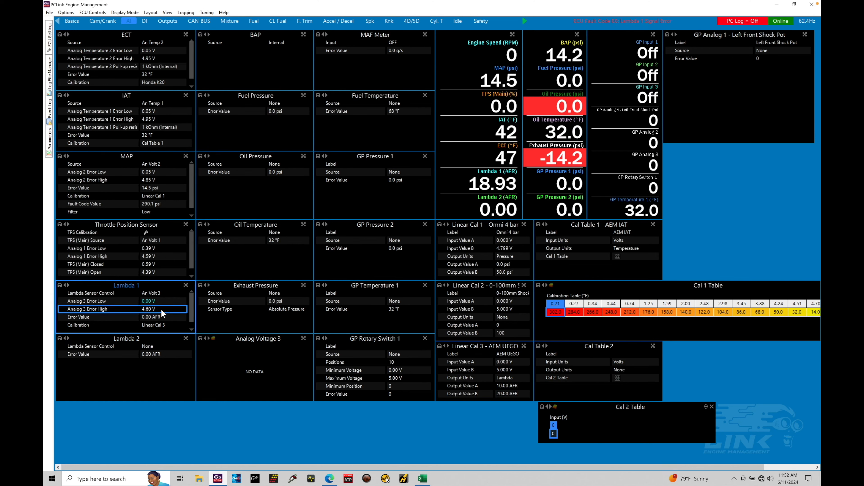
type("5")
key("Return")
left_click(164, 317)
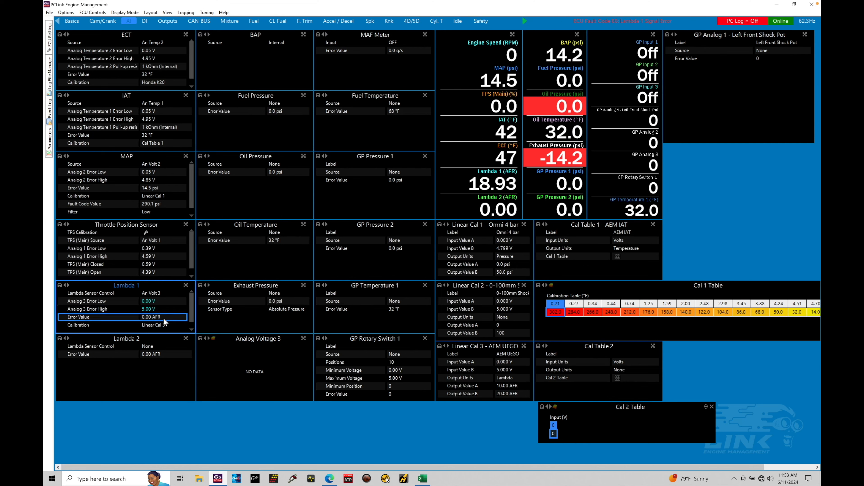
type("14.7")
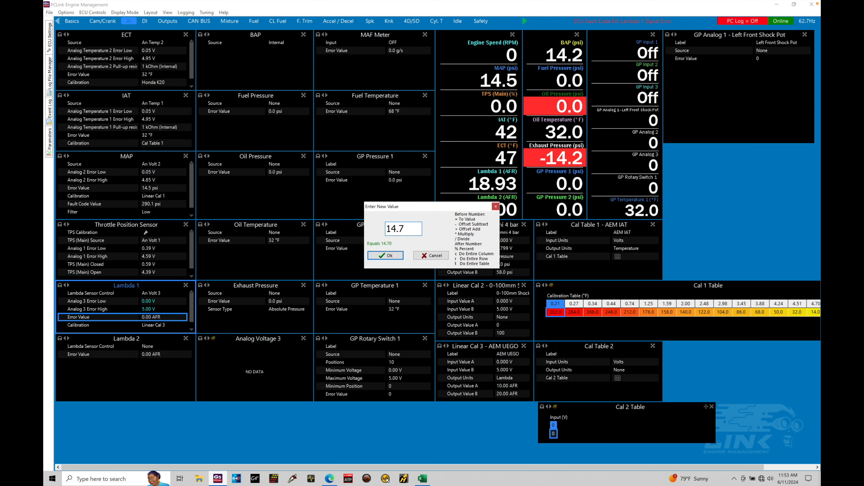
key("Return")
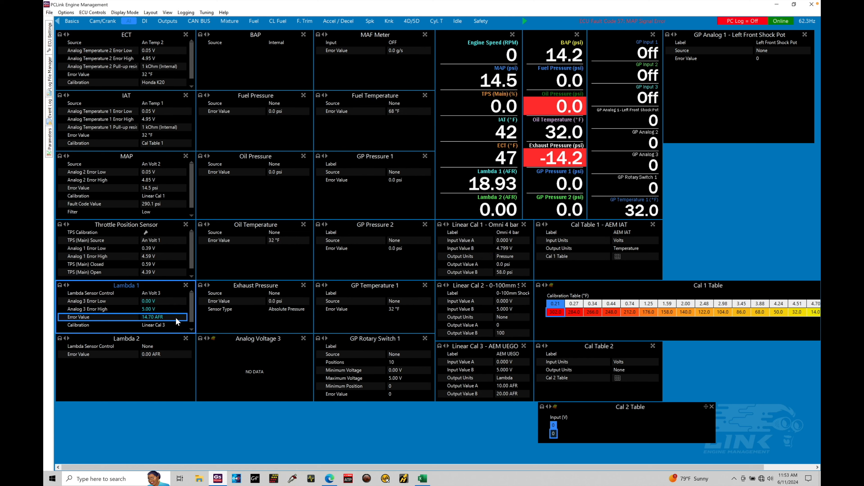
key("ctrl+s")
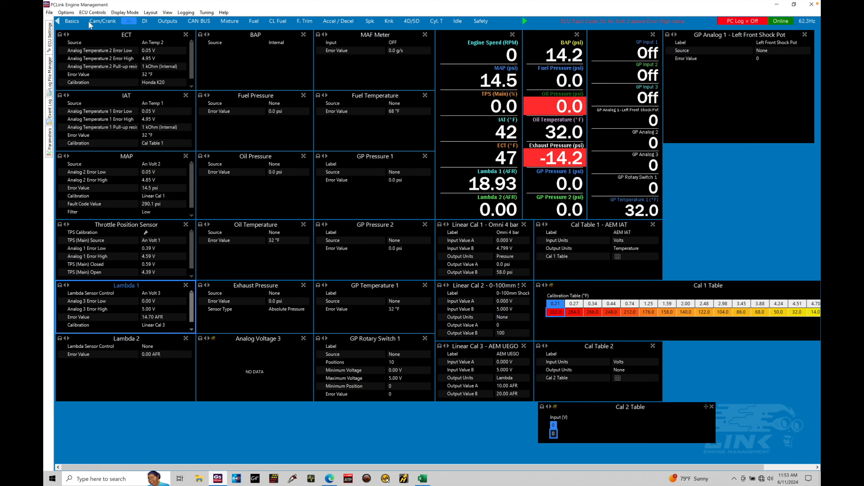
Step: Review the lambda settings in the Metric and Imperial unit options and switch the display units to Metric
left_click(66, 13)
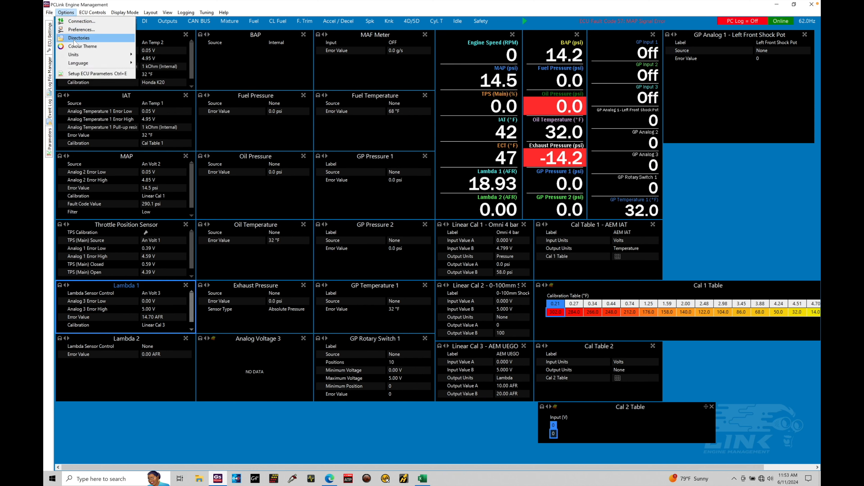
mouse_move(78, 55)
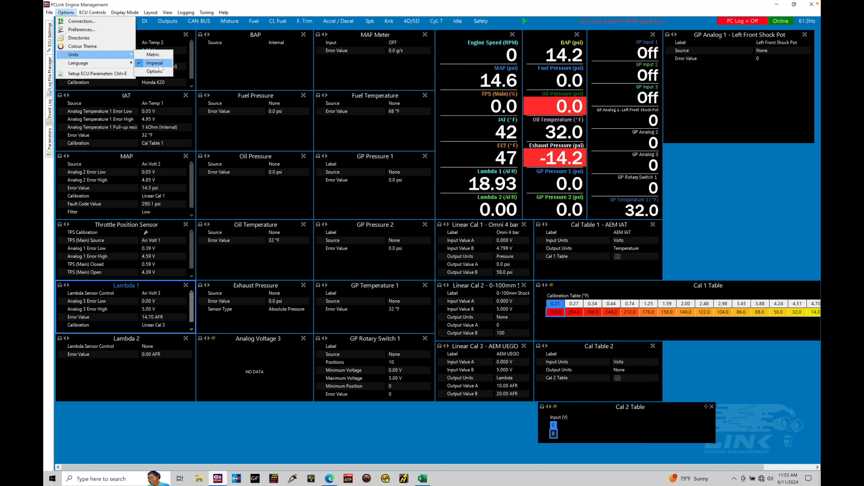
left_click(156, 71)
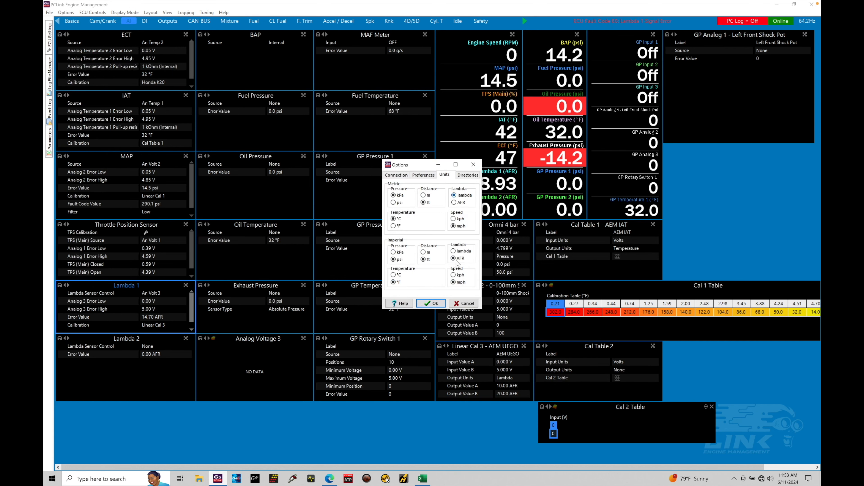
left_click(439, 306)
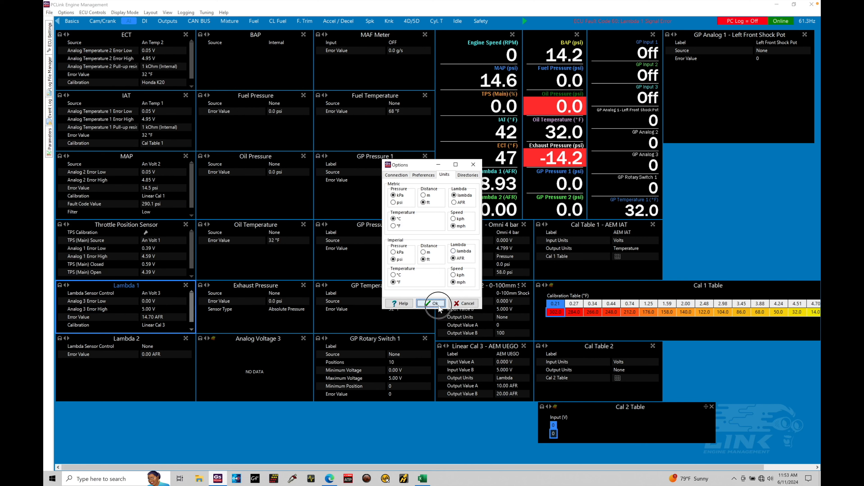
left_click(72, 13)
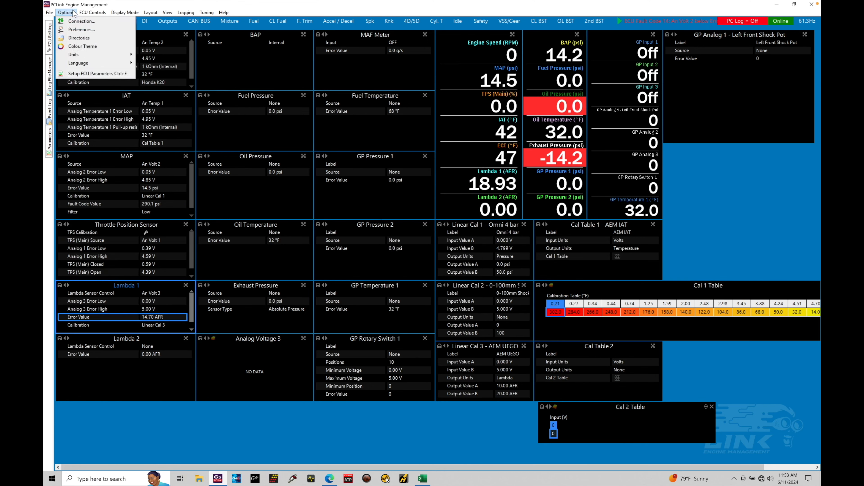
mouse_move(89, 55)
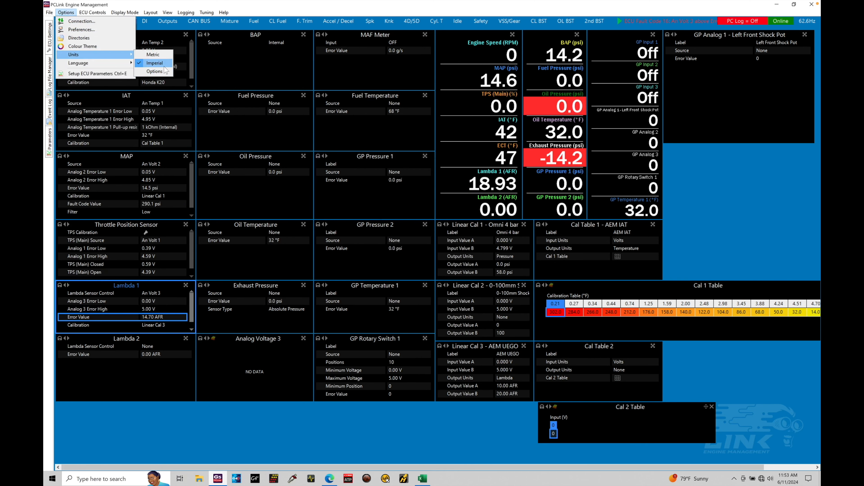
left_click(165, 55)
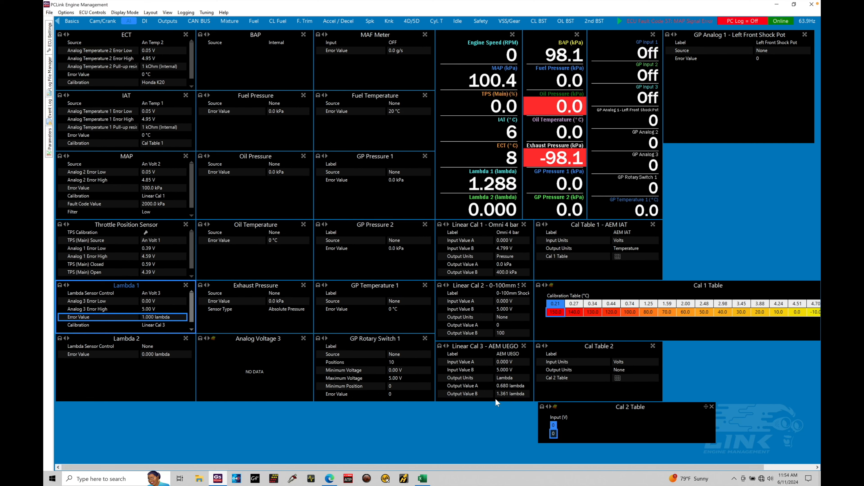
Step: Switch to the browser and look up the 0-5V analog output scaling table in the AEM 30-0300 X-Series UEGO gauge manual
left_click(330, 478)
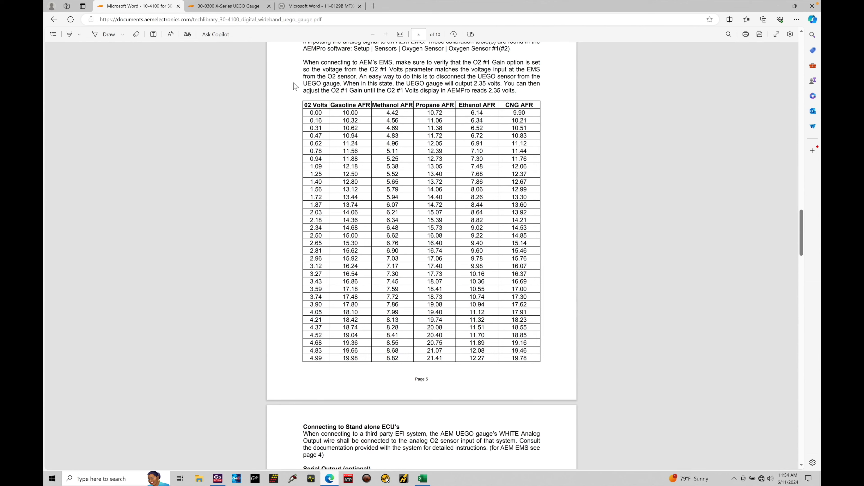
left_click(219, 11)
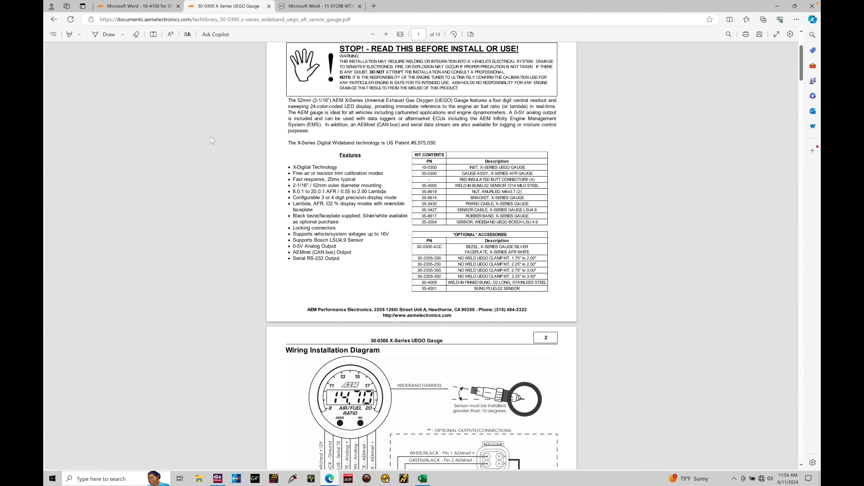
scroll(211, 139, "up", 4)
scroll(212, 139, "down", 8)
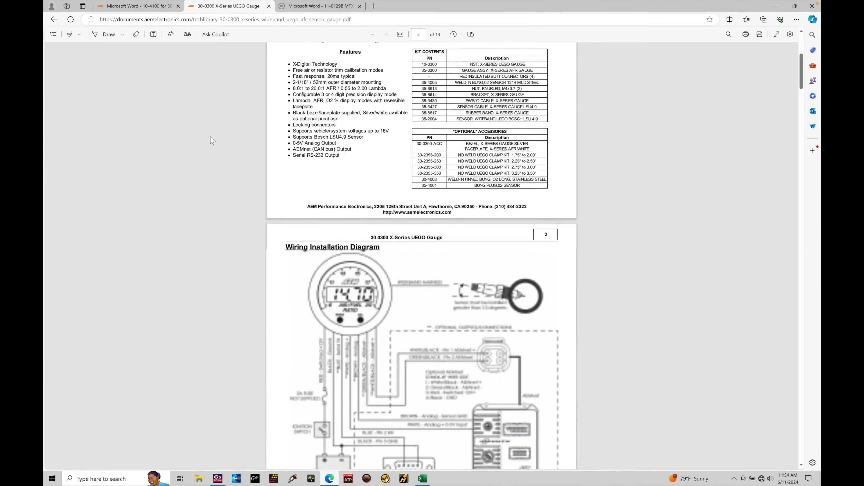
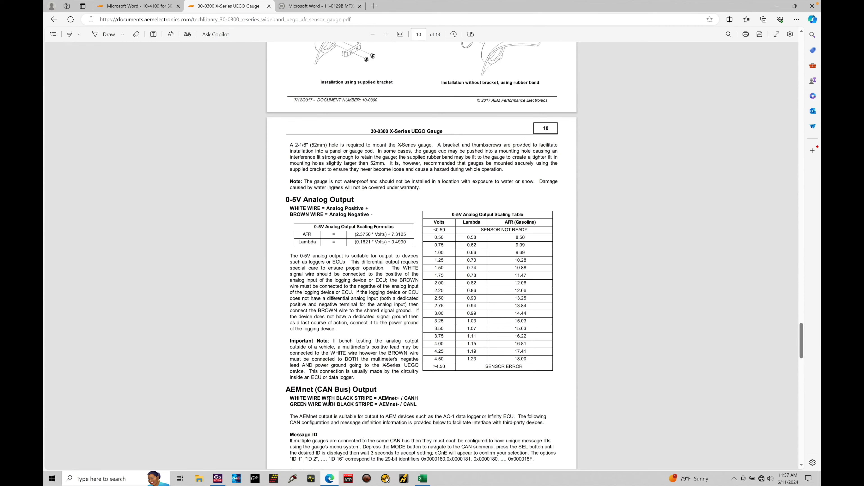
Step: Return to PCLink and examine the wideband presets in Lambda 1's calibration choices, including AEM X-Series UEGO Gauge, closing the list without a change
left_click(219, 478)
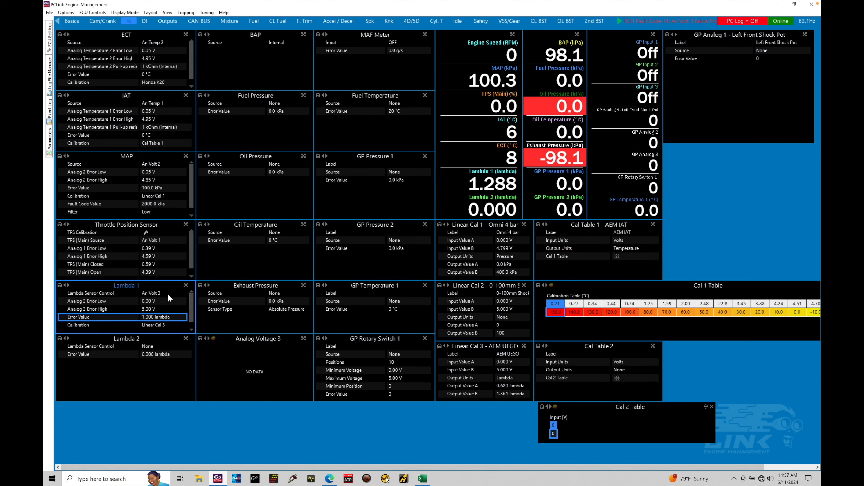
double_click(167, 325)
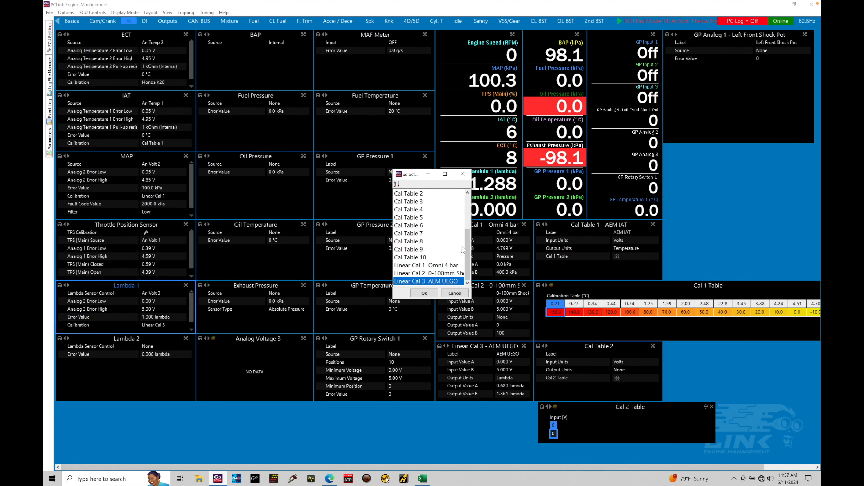
left_click_drag(467, 243, 467, 196)
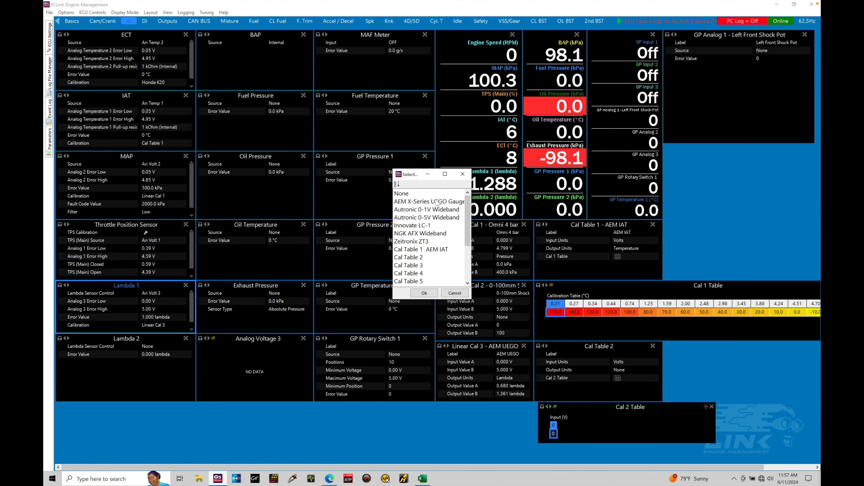
left_click(463, 175)
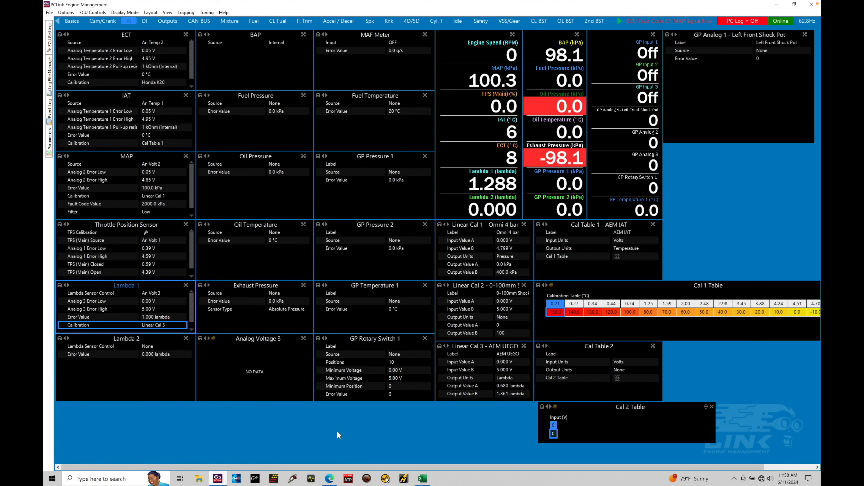
Step: Switch to the browser and look up the default analog output voltages in the wiring section of the Innovate MTX-L manual
left_click(330, 478)
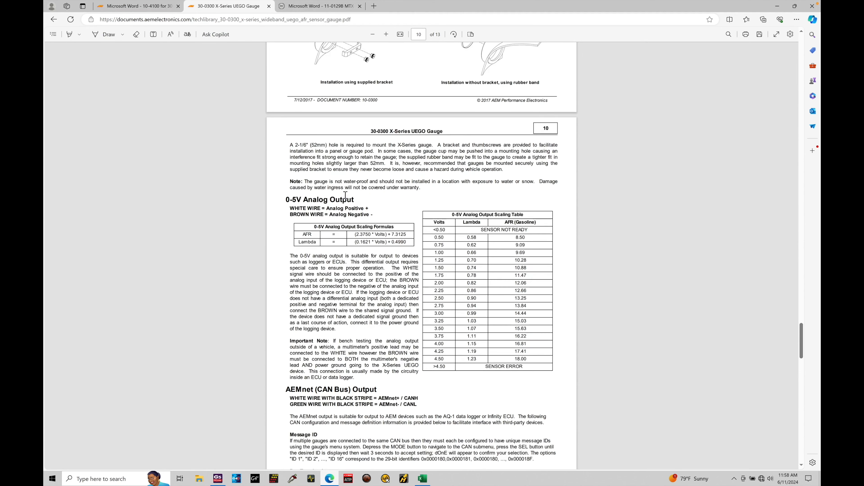
left_click(330, 10)
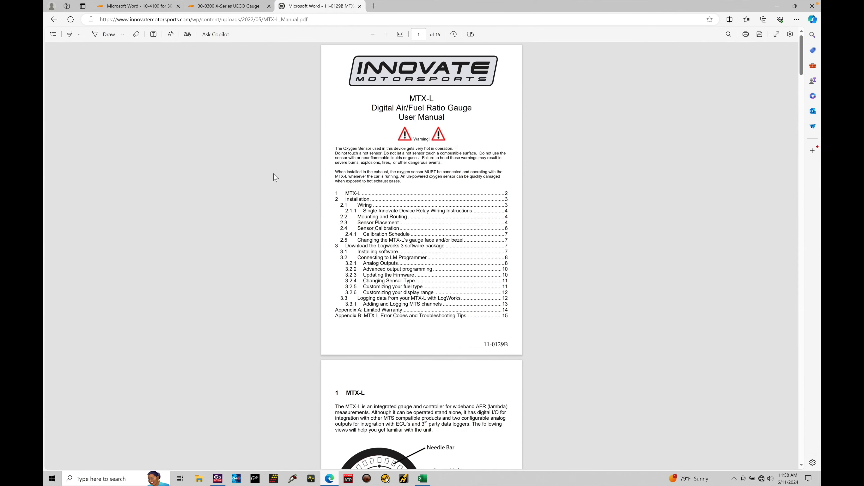
scroll(299, 266, "down", 10)
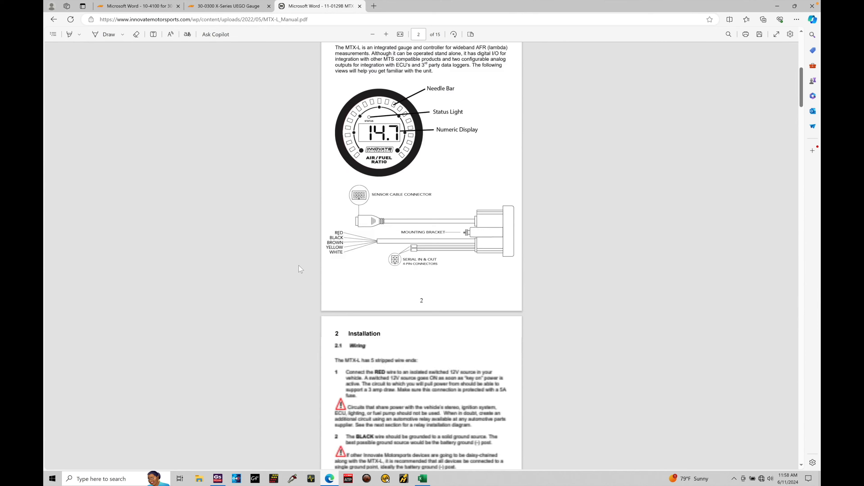
scroll(301, 269, "down", 8)
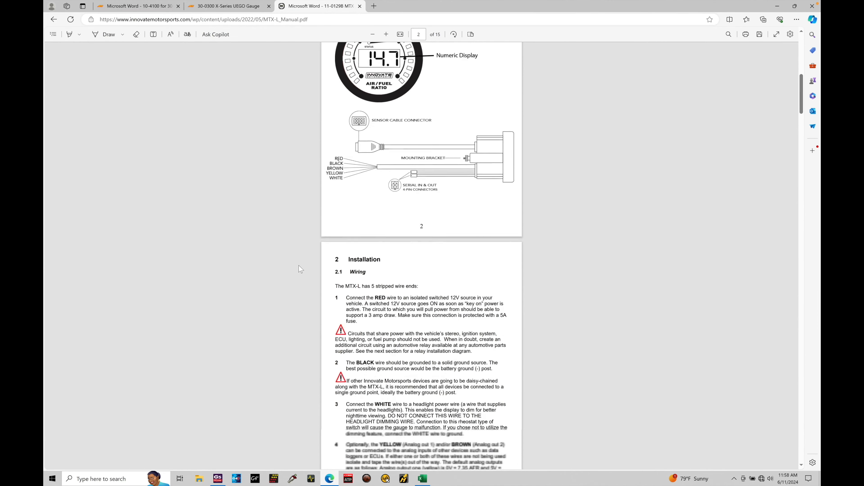
scroll(300, 269, "up", 1)
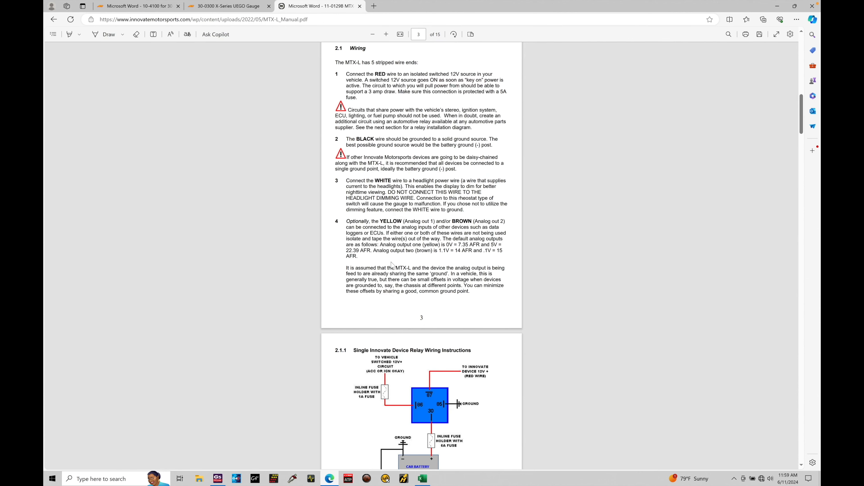
Step: Look further through the MTX-L manual for the LM Programmer analog output page with its voltage-versus-lambda graph
scroll(392, 264, "down", 15)
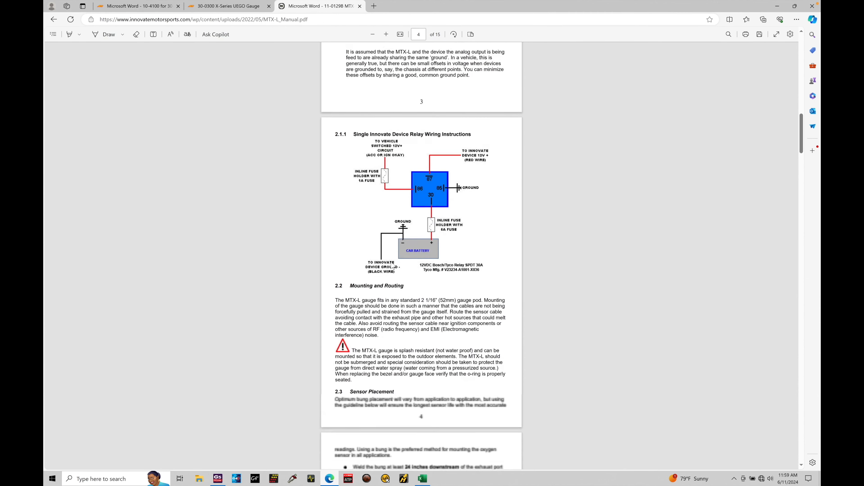
scroll(392, 264, "down", 14)
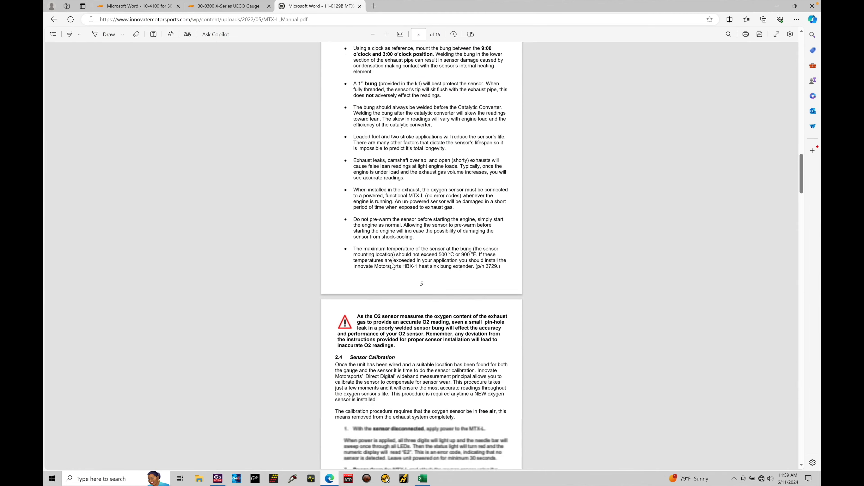
scroll(392, 265, "down", 7)
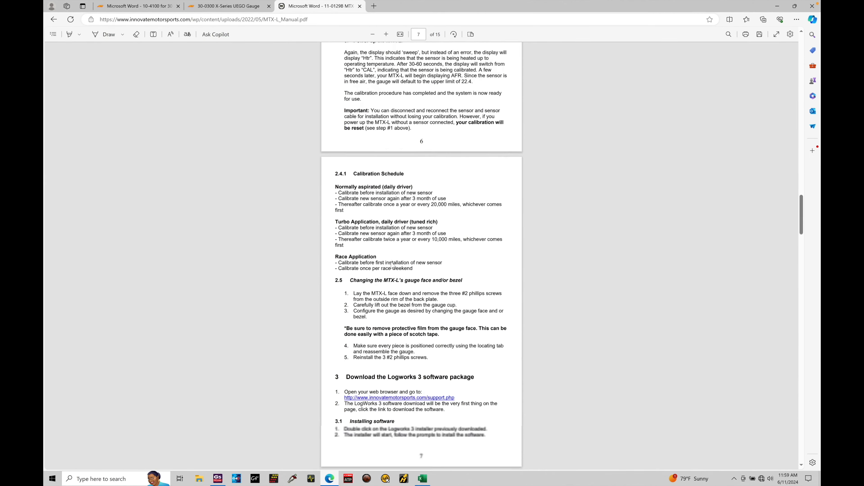
scroll(392, 265, "down", 14)
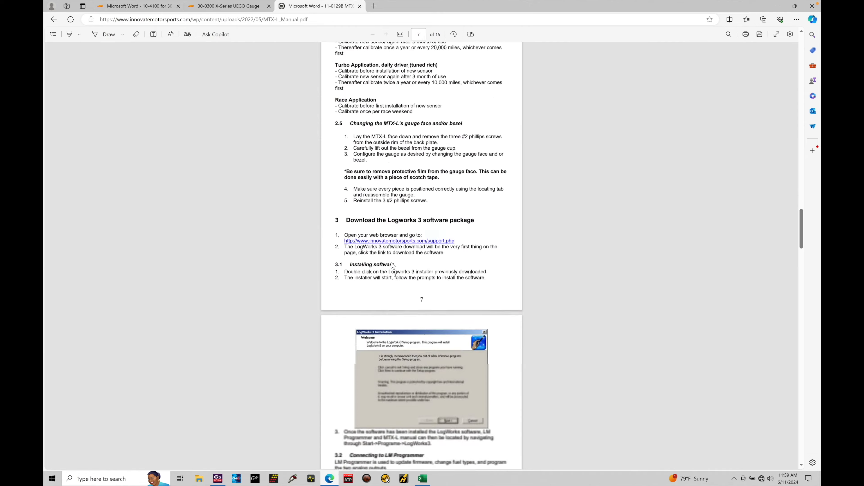
scroll(393, 265, "down", 7)
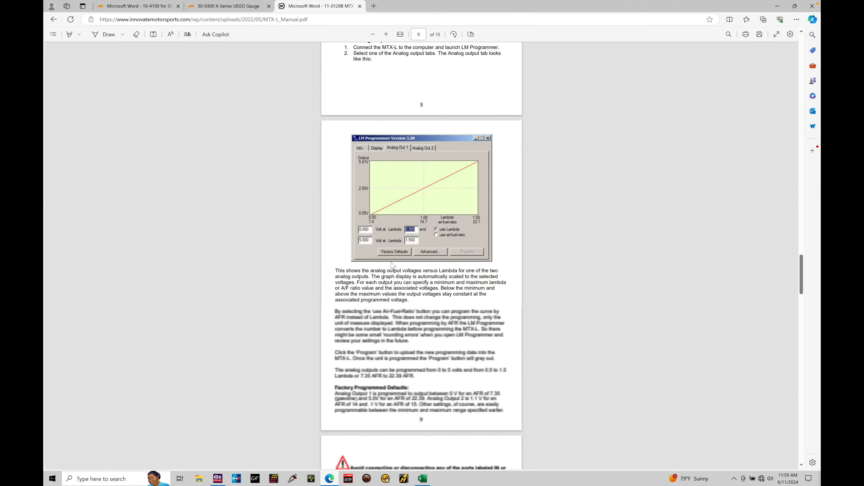
Step: Recheck the yellow and brown wires' analog output defaults in the MTX-L manual's wiring section and switch back to PCLink
scroll(393, 265, "up", 20)
scroll(393, 266, "up", 18)
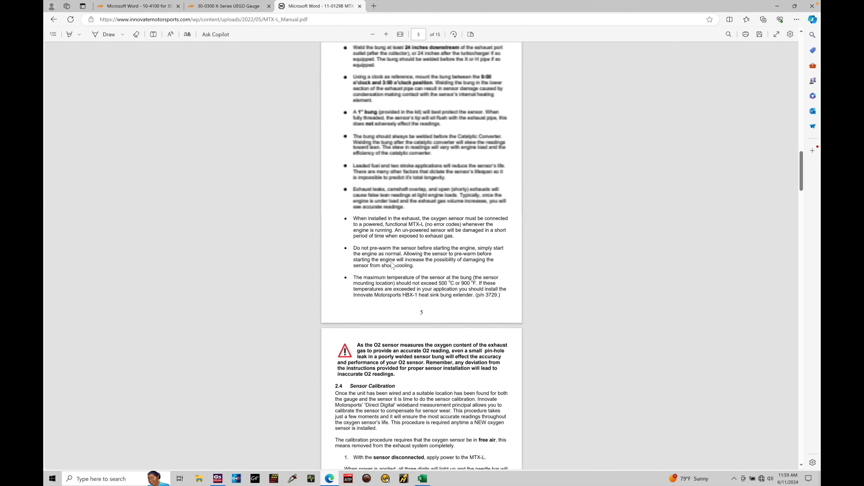
scroll(393, 266, "up", 3)
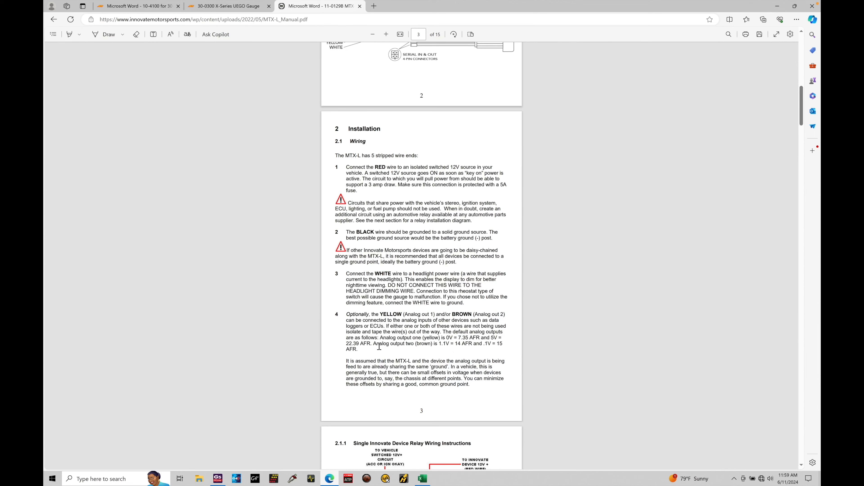
left_click(217, 478)
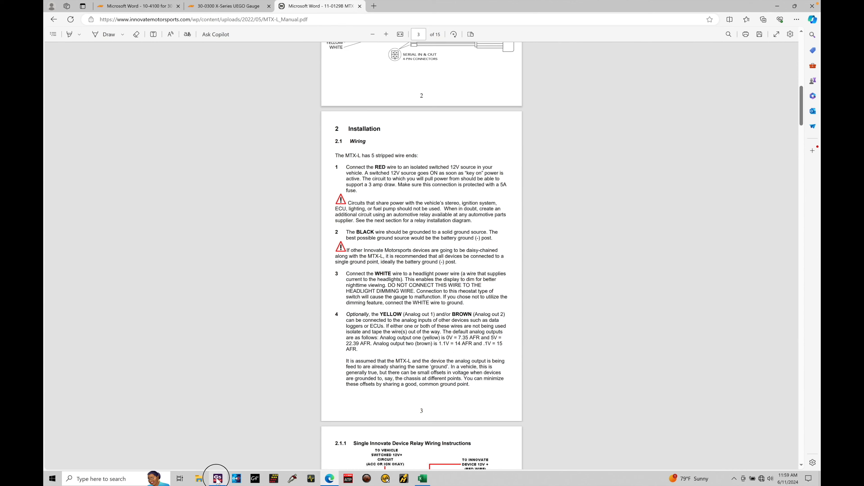